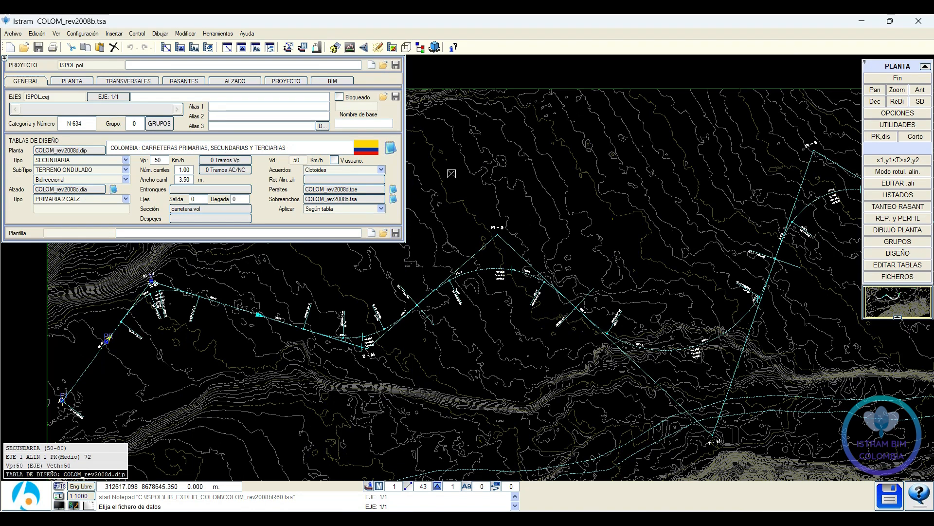
# Step: Load COLOM_rev2008b.tsa as the widening (Sobreanchos) table in the axis design tables
pyautogui.click(343, 201)
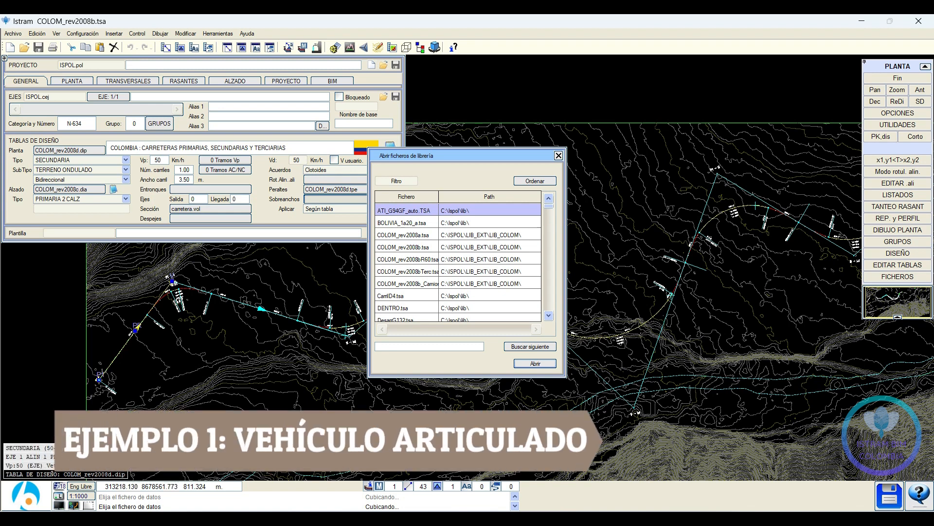
pyautogui.click(427, 248)
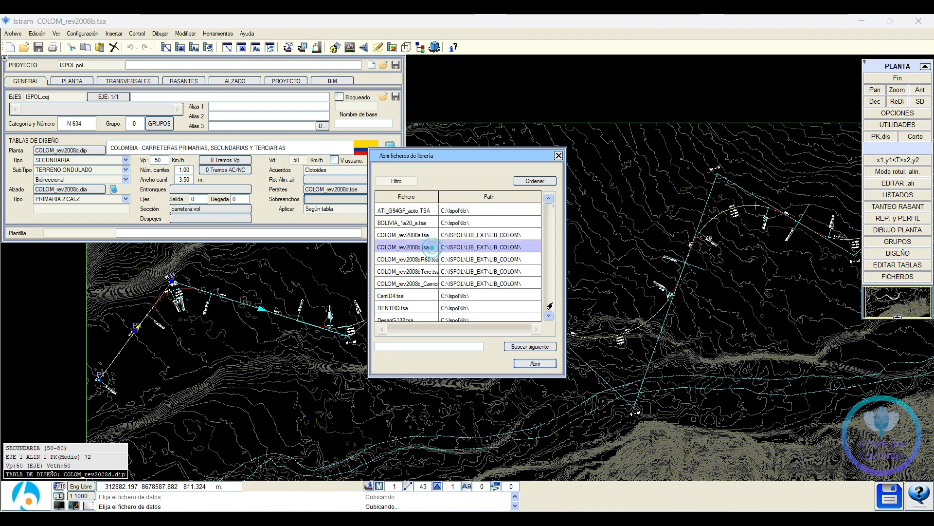
pyautogui.click(535, 364)
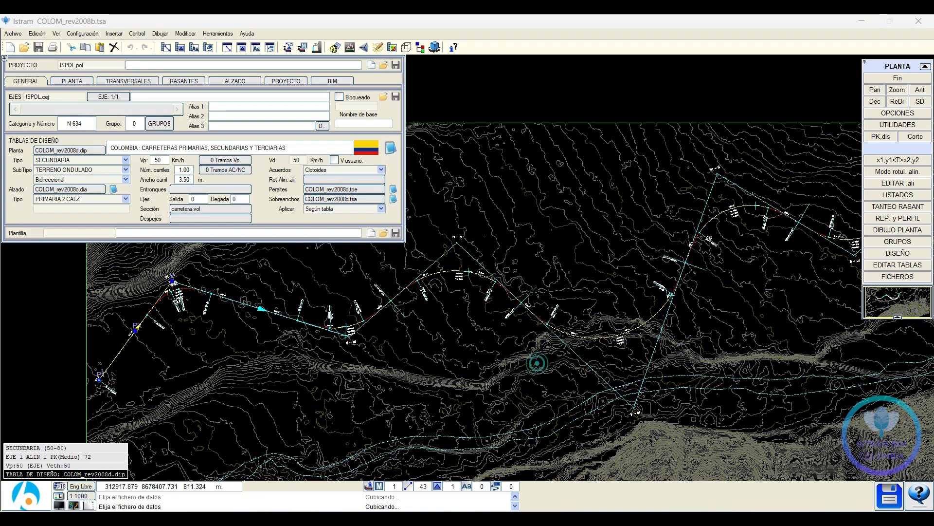
# Step: Open the platform's carriageway width law (Anchos) for axis 1 in the elevation module
pyautogui.click(225, 82)
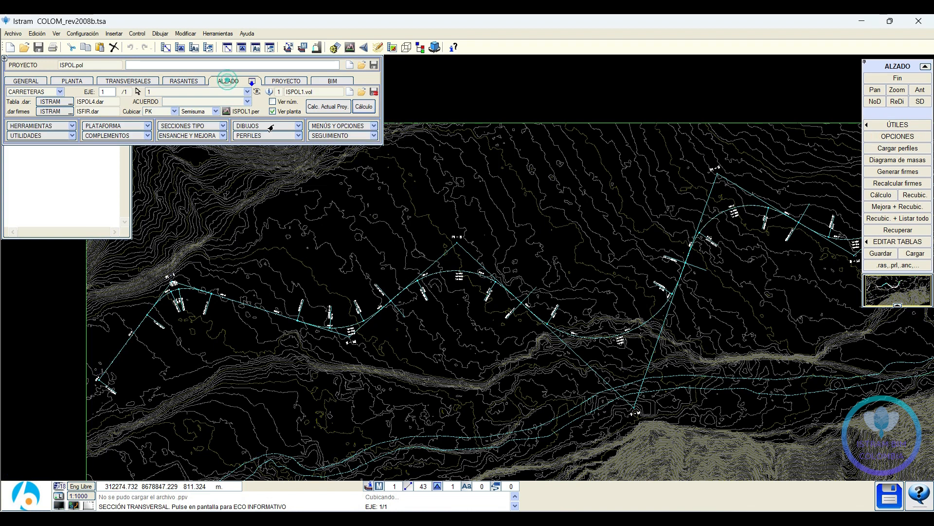
pyautogui.click(146, 126)
pyautogui.click(111, 140)
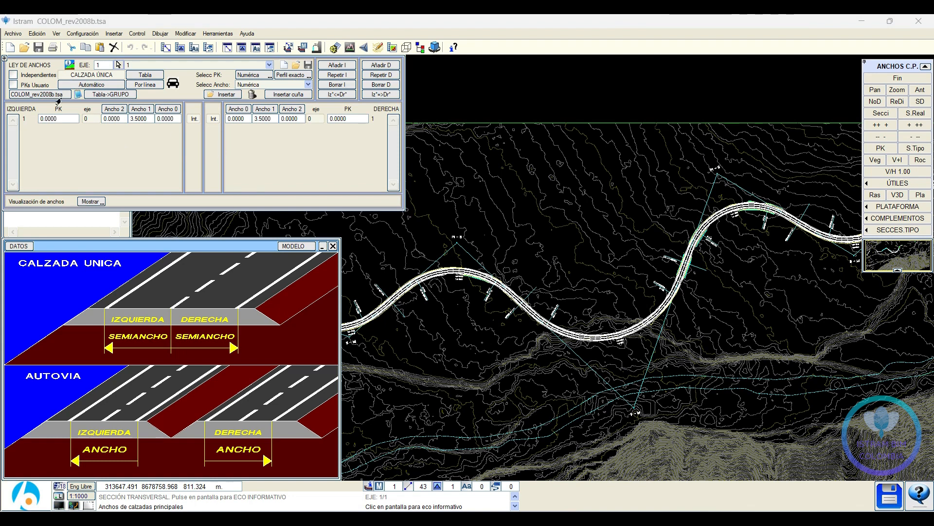
pyautogui.press('ctrl')
pyautogui.press('ctrl')
pyautogui.press('ctrl')
# Step: Assign COLOM_rev2008b.tsa to the width law and generate the widths of axis 1 from the table
pyautogui.click(48, 96)
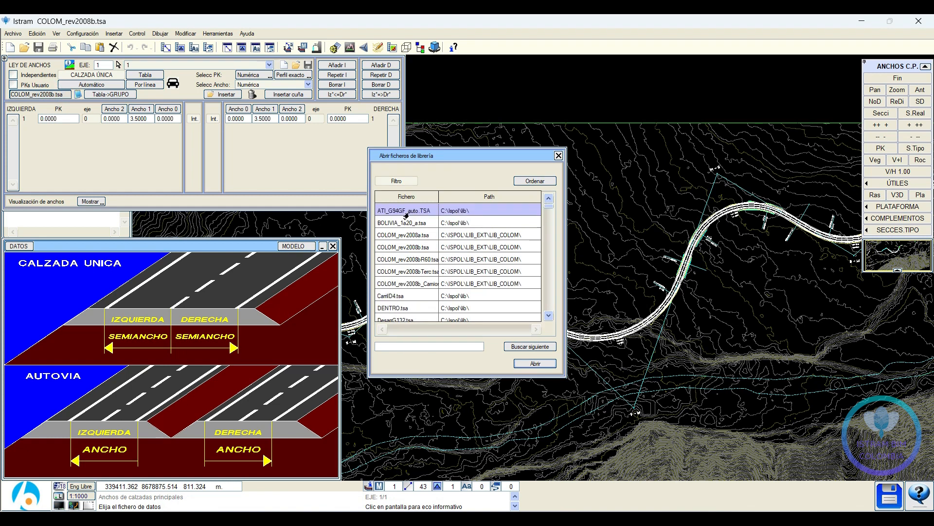
pyautogui.click(420, 247)
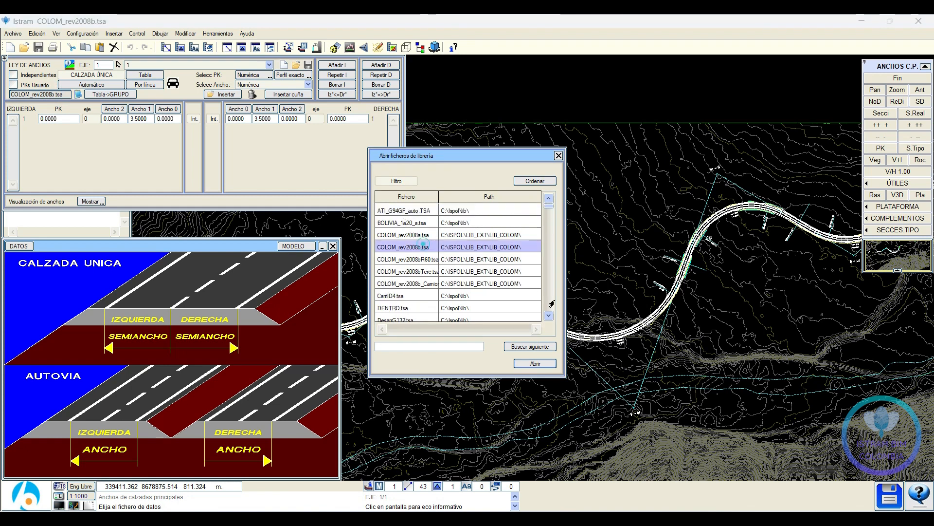
pyautogui.click(536, 363)
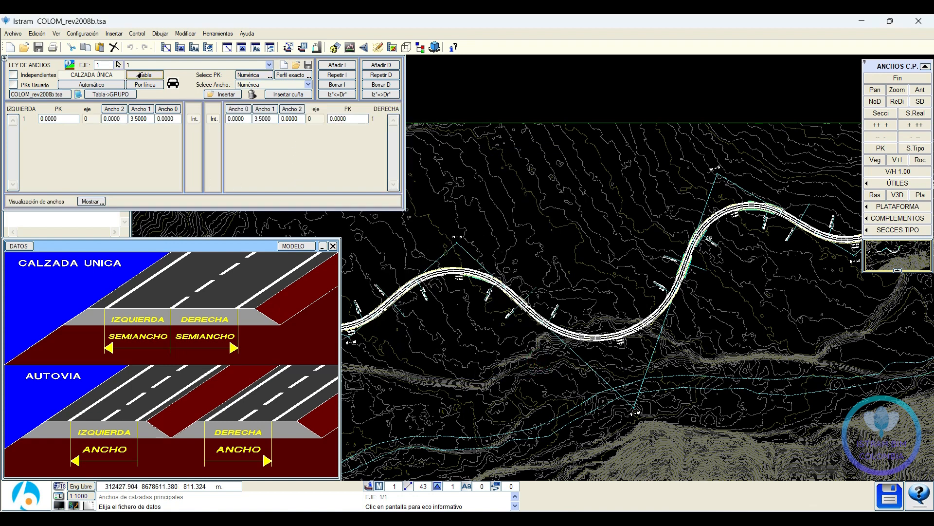
pyautogui.click(153, 76)
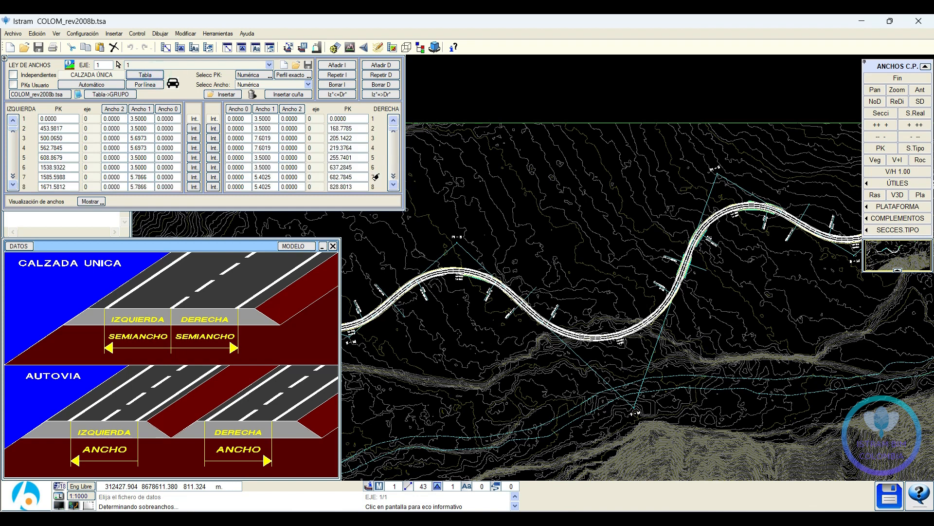
# Step: Show the width diagram with a visible zone of 680 and centre it on station 294
pyautogui.click(91, 201)
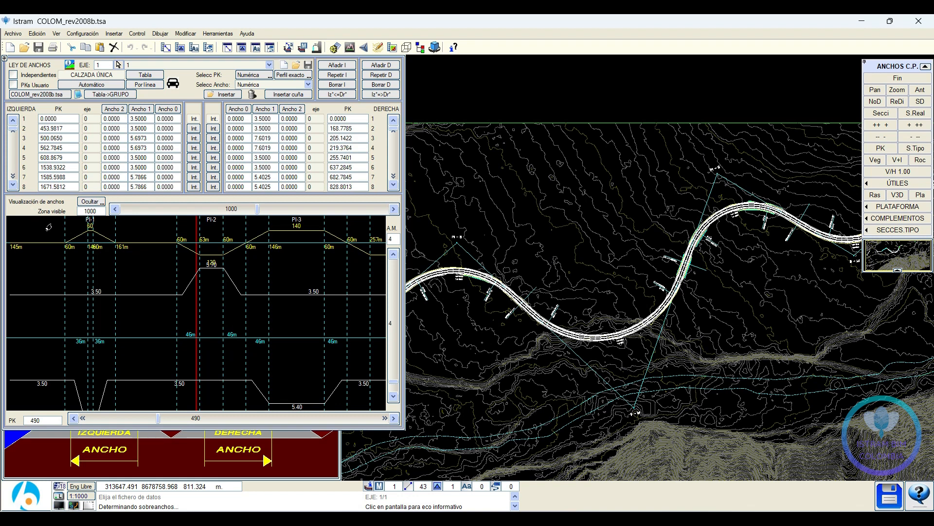
pyautogui.click(84, 203)
pyautogui.click(86, 201)
pyautogui.moveTo(255, 212); pyautogui.dragTo(215, 213)
pyautogui.moveTo(157, 421); pyautogui.dragTo(124, 422)
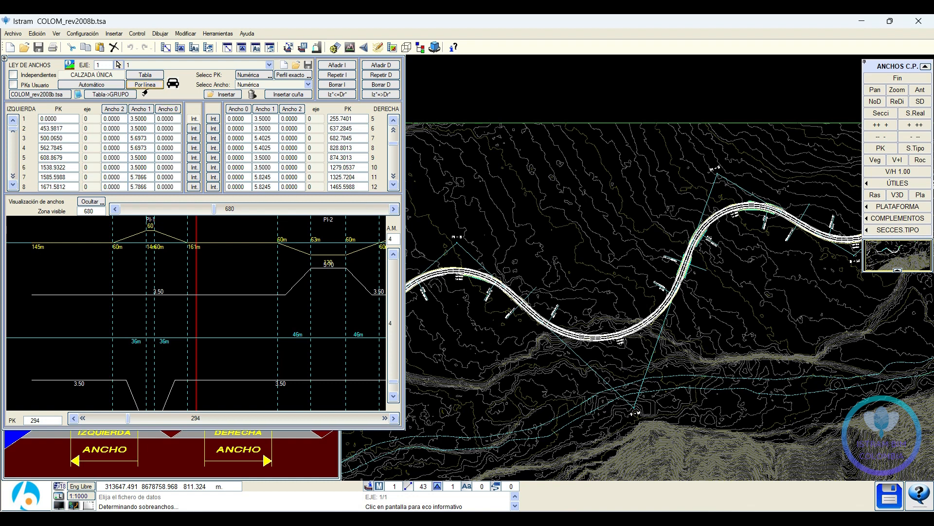
# Step: Set the width diagram's vertical scale (A.M.) to 7 and its visible zone to 258, and centre curve PI-1 at station 213
pyautogui.moveTo(129, 101)
pyautogui.keyDown('ctrl'); pyautogui.mouseDown()
pyautogui.moveTo(165, 157)
pyautogui.moveTo(152, 195)
pyautogui.mouseUp(); pyautogui.keyUp('ctrl')
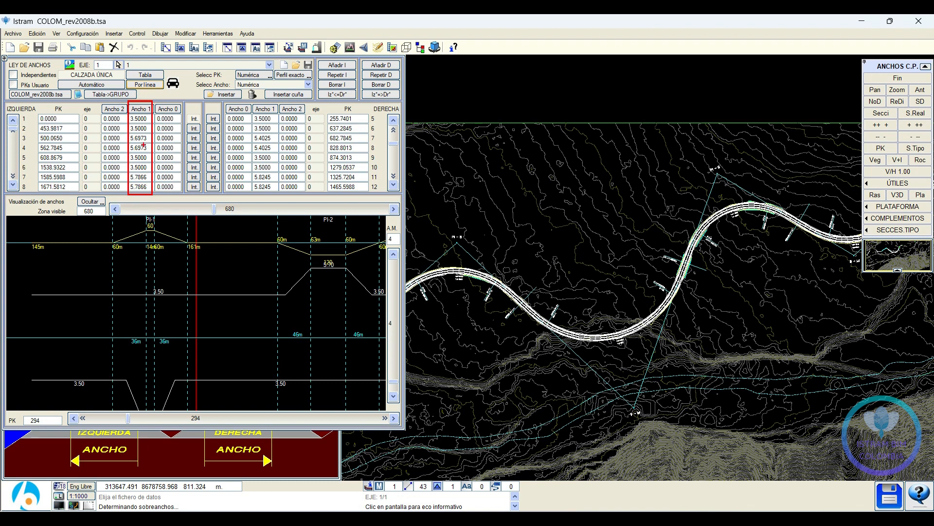
pyautogui.press('Escape')
pyautogui.moveTo(393, 381); pyautogui.dragTo(392, 374)
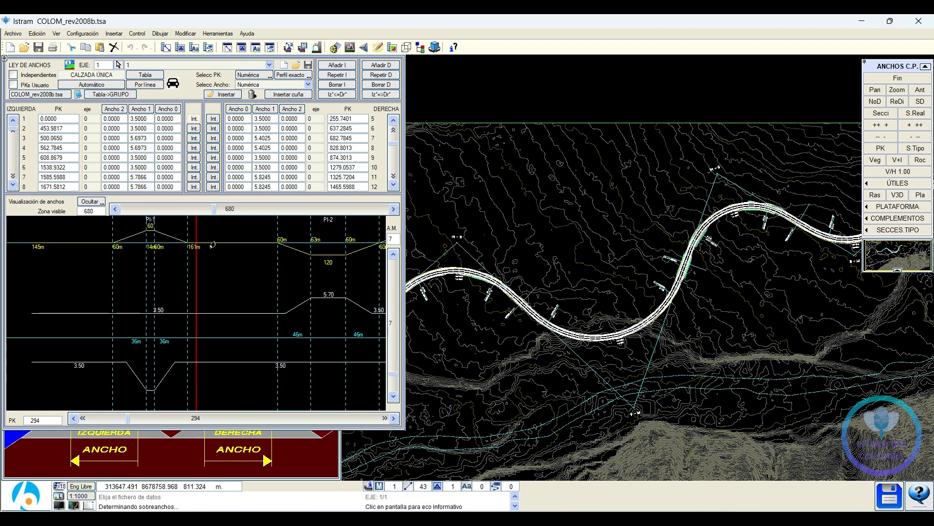
pyautogui.moveTo(214, 209); pyautogui.dragTo(175, 210)
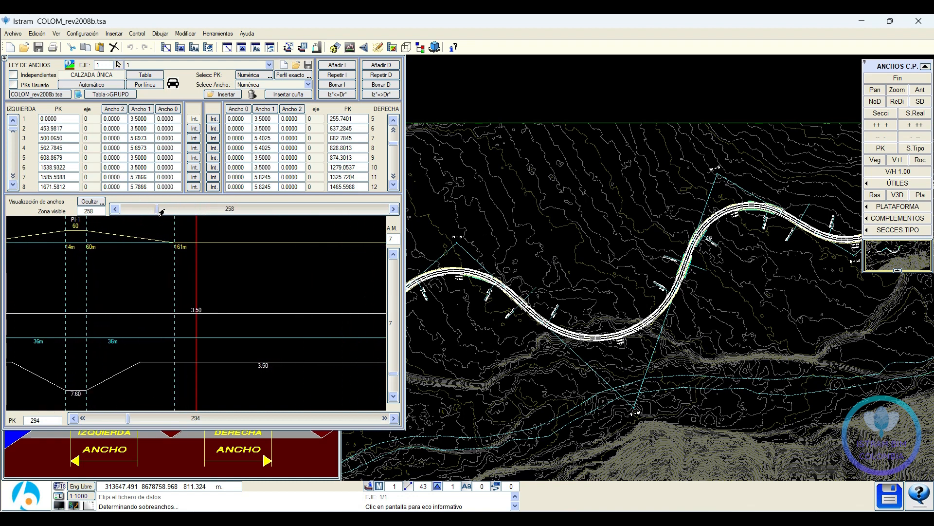
pyautogui.click(73, 418)
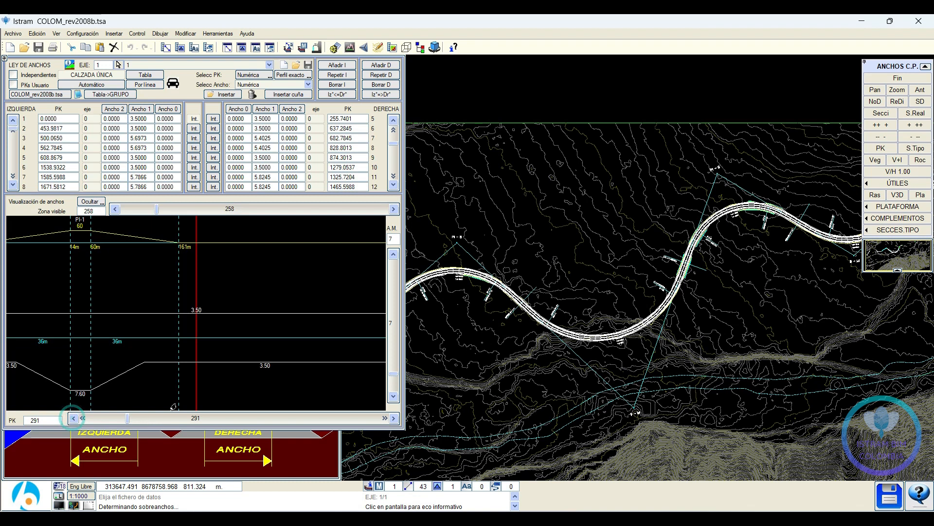
pyautogui.moveTo(127, 418); pyautogui.dragTo(112, 425)
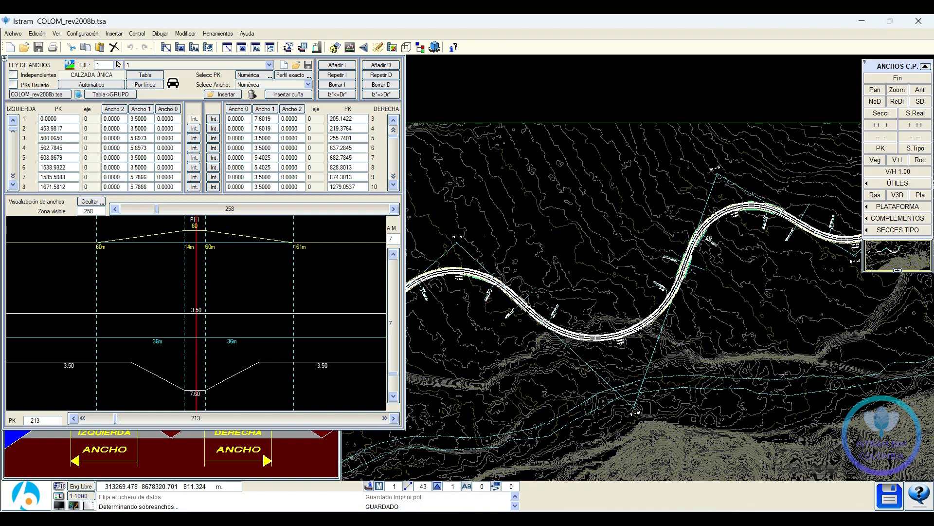
# Step: Close the width law editor and examine the widened carriageway in plan around curve PI-1
pyautogui.click(896, 79)
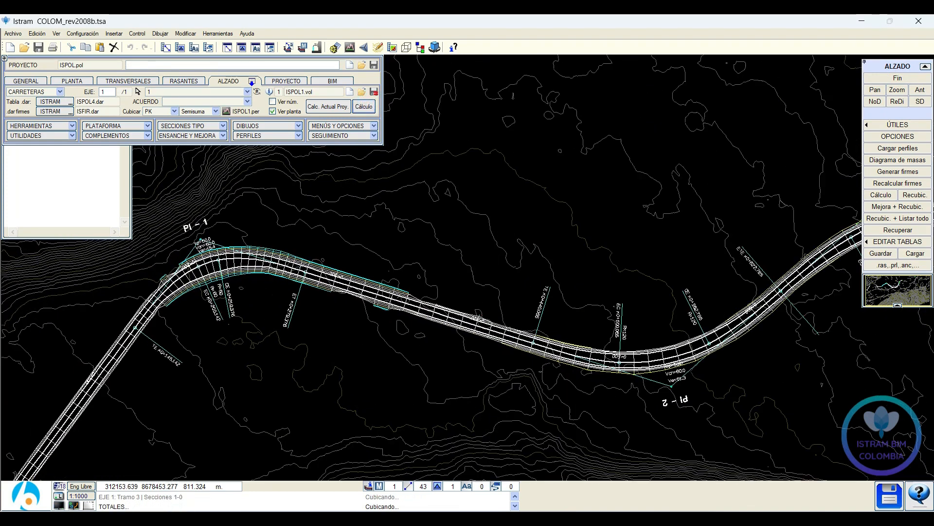
pyautogui.scroll(6, 182, 283)
pyautogui.moveTo(200, 259); pyautogui.dragTo(270, 322, button='middle')
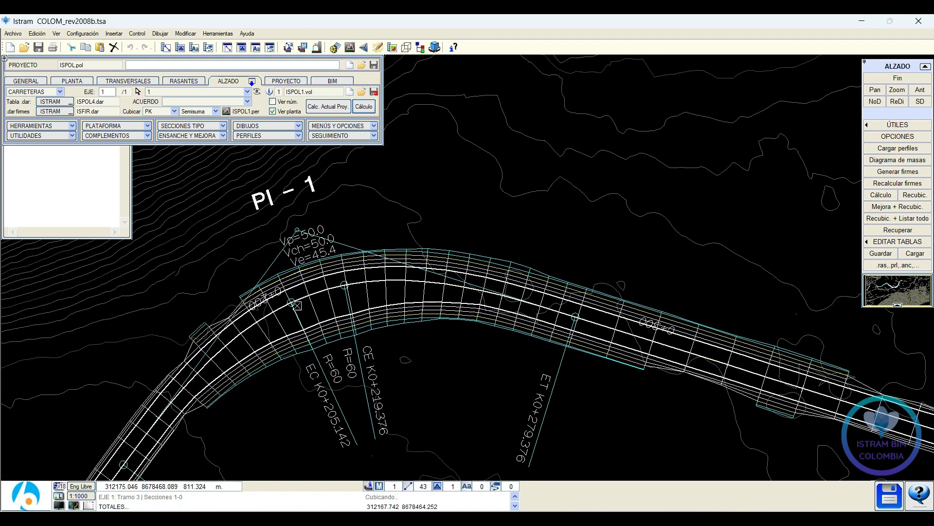
pyautogui.scroll(-2, 427, 212)
pyautogui.scroll(1, 364, 259)
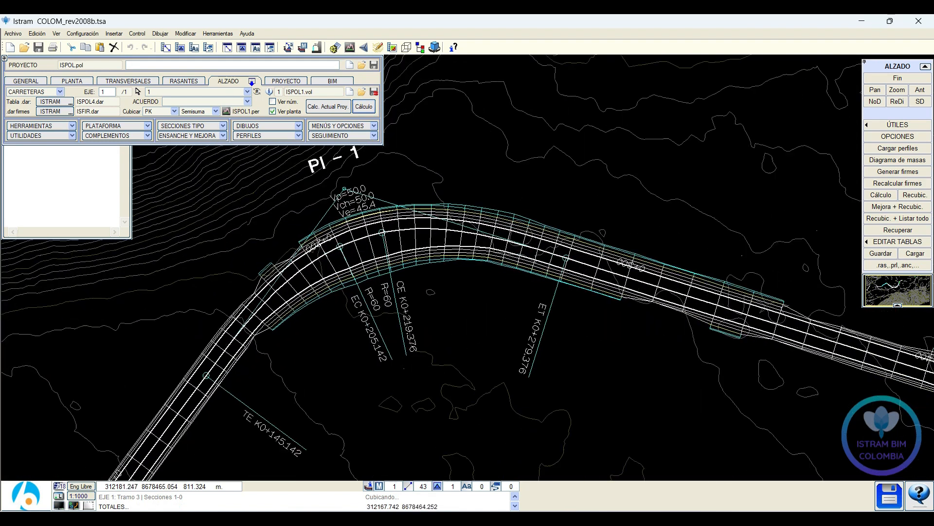
pyautogui.scroll(1, 366, 259)
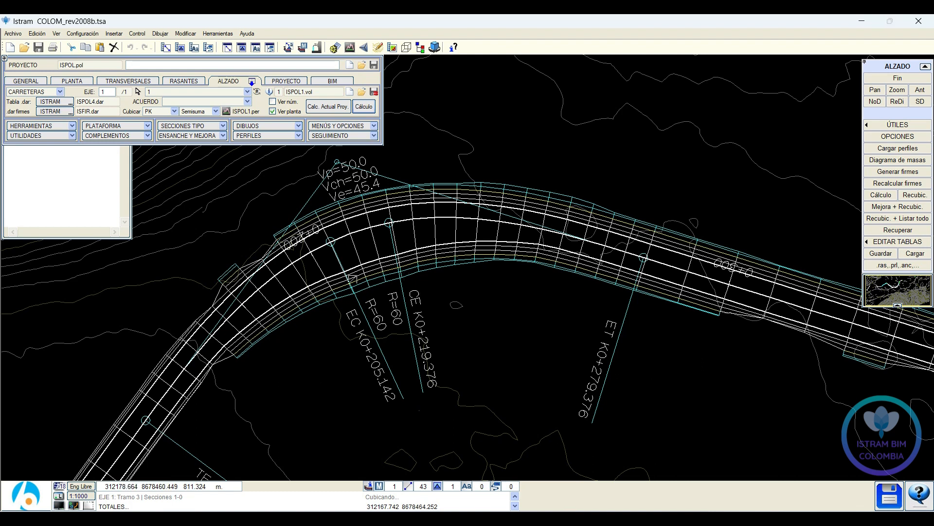
pyautogui.scroll(-2, 281, 258)
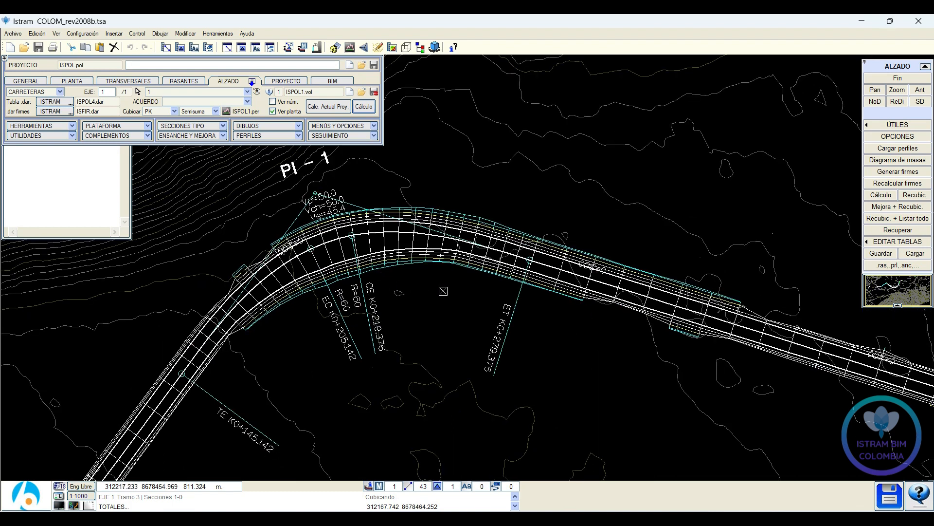
pyautogui.scroll(1, 333, 278)
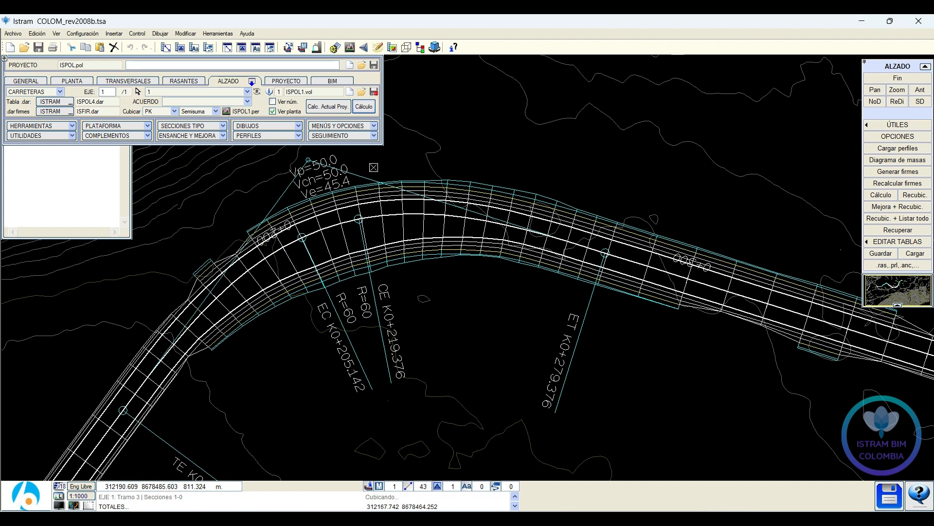
# Step: Switch to the Excel workbook Cálculo del sobreancho.xlsx and review the vehicle, curve radius, specific speed, total widening and total lane width
pyautogui.press('alt')
pyautogui.press('alt')
pyautogui.hotkey('alt', 'Tab')
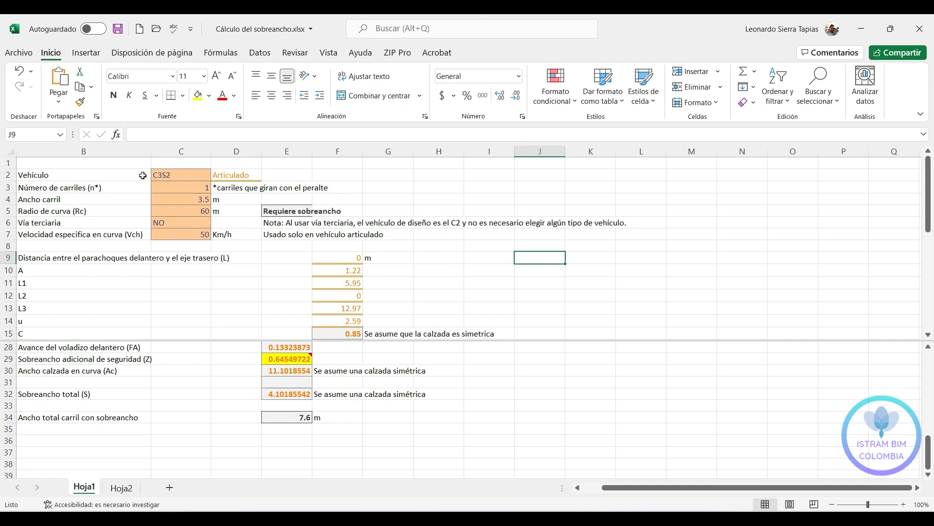
pyautogui.click(99, 175)
pyautogui.click(208, 176)
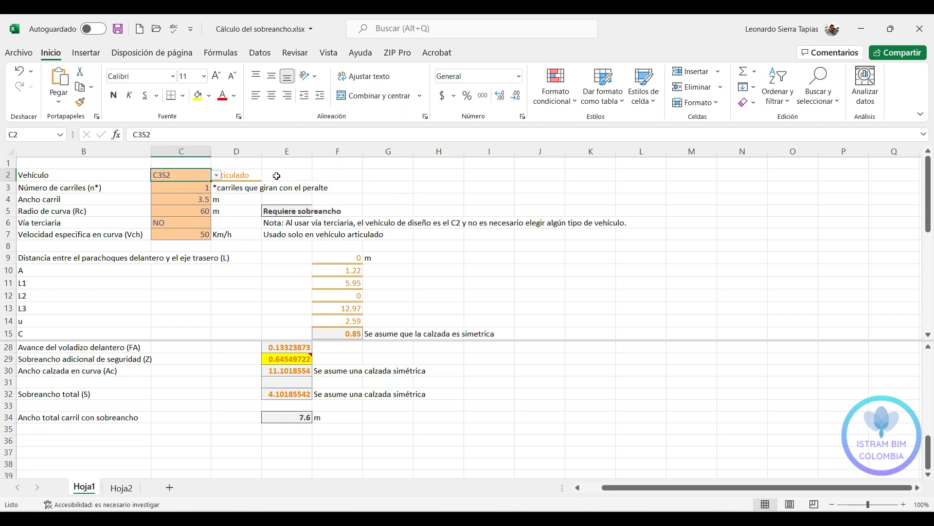
pyautogui.click(395, 186)
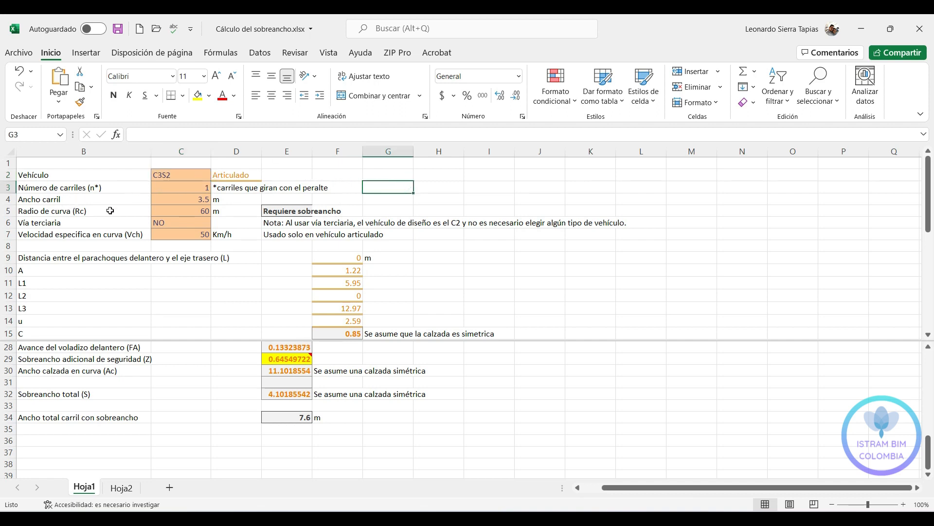
pyautogui.click(175, 209)
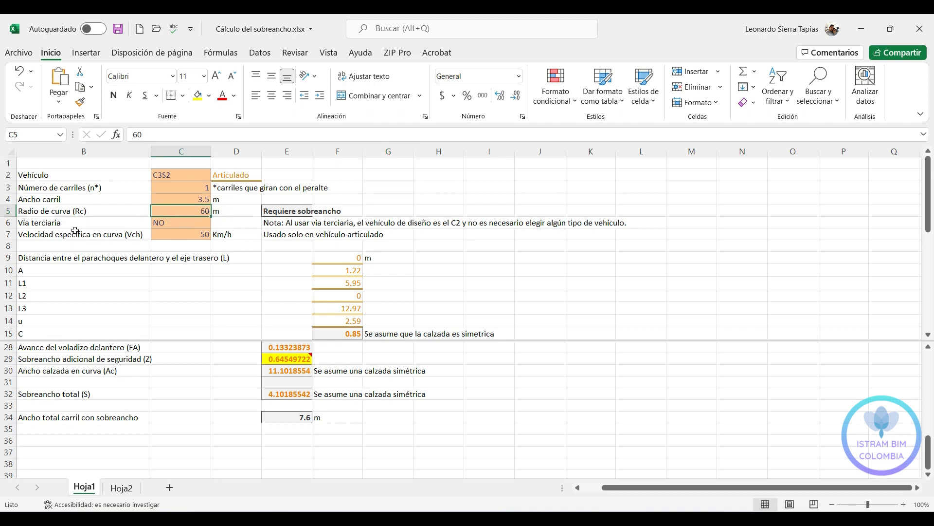
pyautogui.click(183, 234)
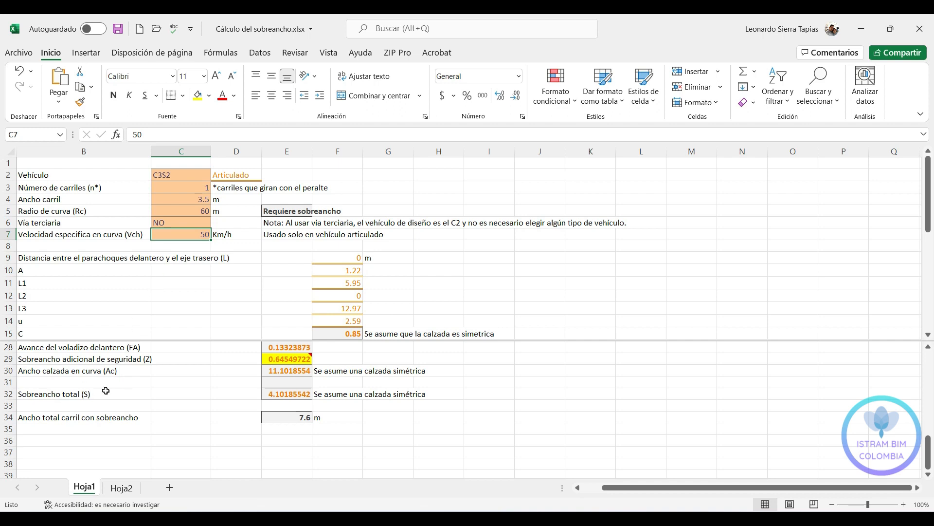
pyautogui.click(285, 394)
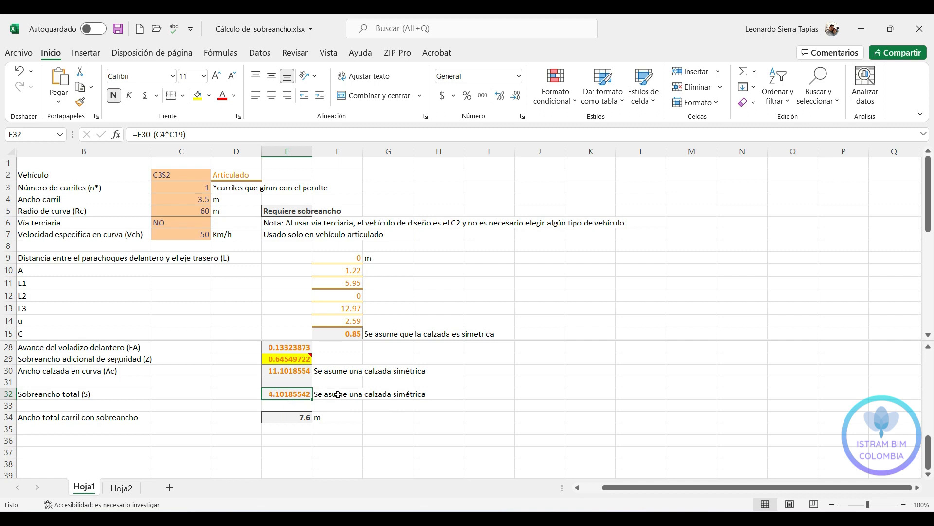
pyautogui.click(277, 417)
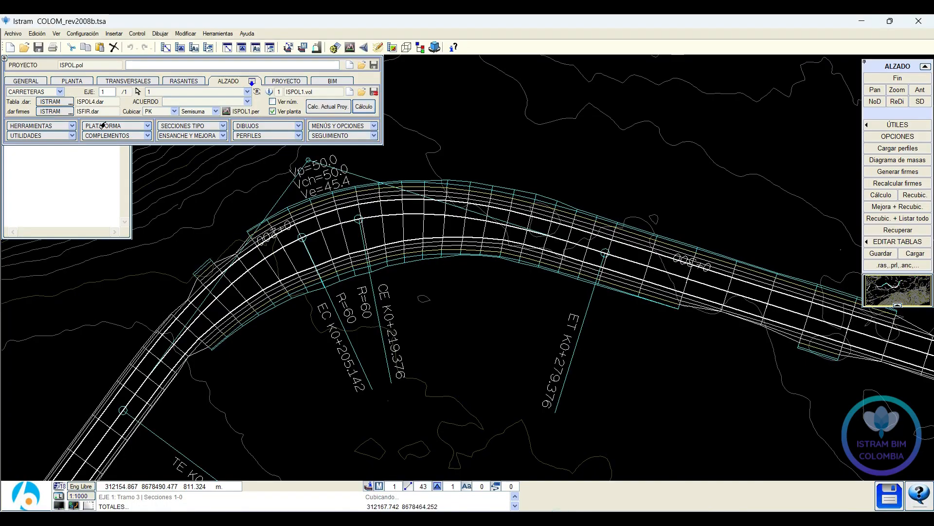
# Step: Back in Istram, reopen the width law and examine PI-1's widening at station 213 with a visible zone of 140
pyautogui.click(131, 128)
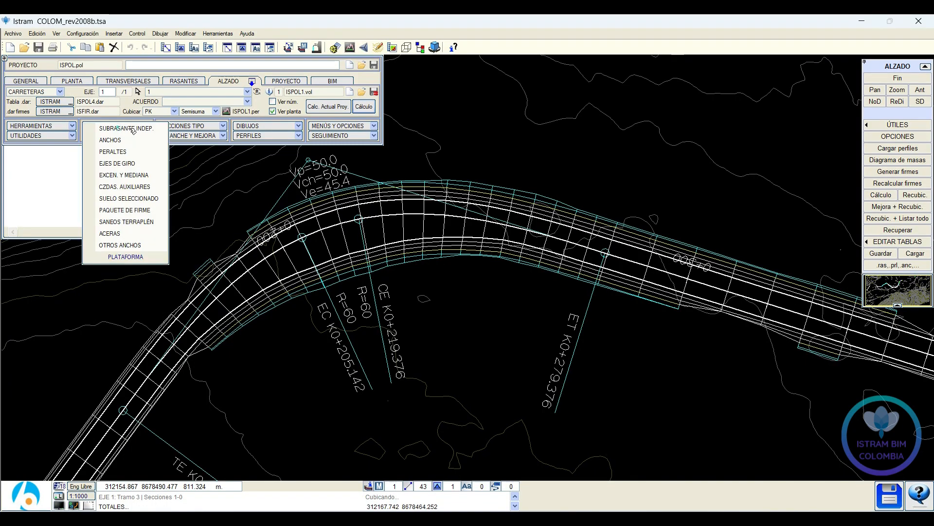
pyautogui.click(110, 139)
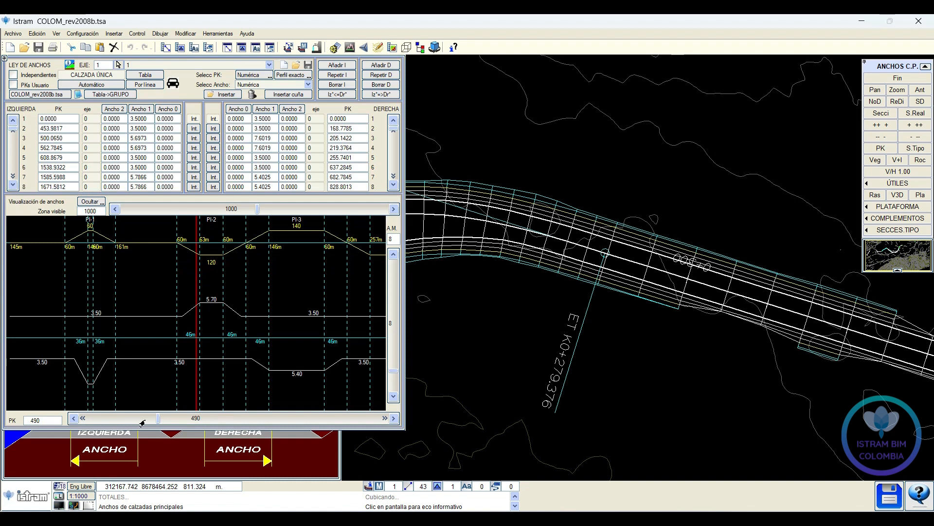
pyautogui.moveTo(157, 419); pyautogui.dragTo(113, 427)
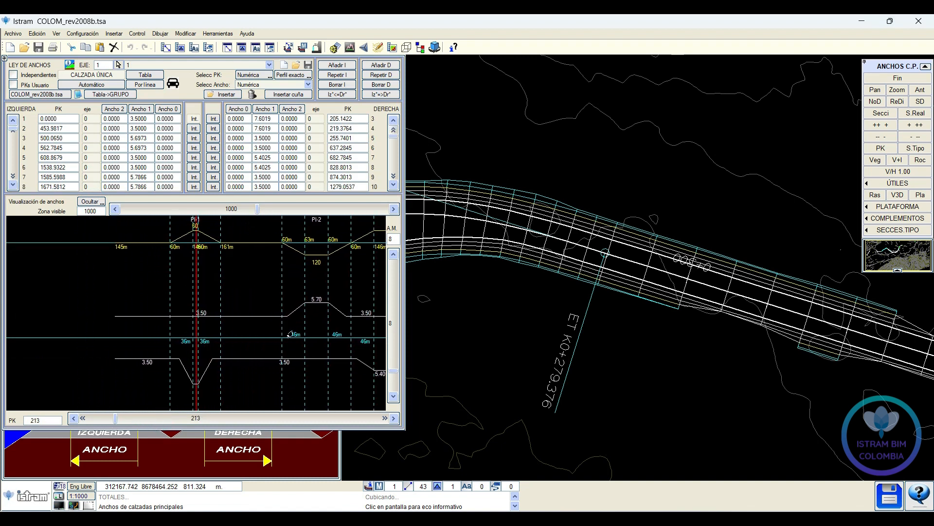
pyautogui.moveTo(257, 209); pyautogui.dragTo(141, 210)
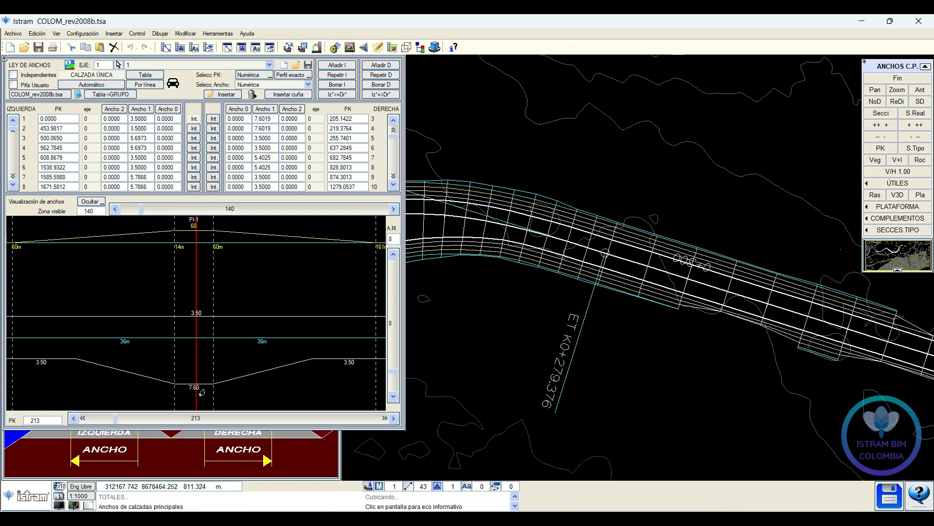
pyautogui.click(203, 392)
pyautogui.click(269, 122)
pyautogui.click(269, 122)
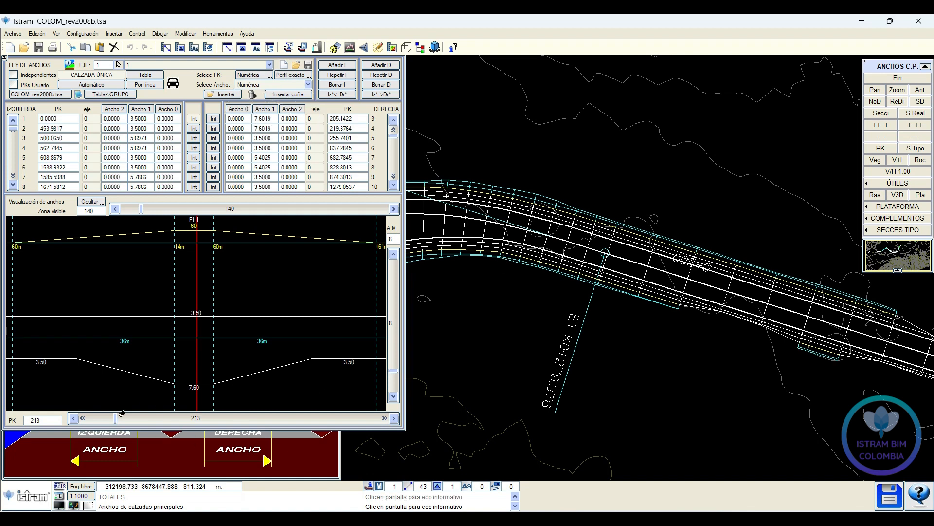
# Step: Centre the width diagram at station 525 on curve PI-2 and examine that curve's radius and speed annotations in plan
pyautogui.moveTo(113, 419); pyautogui.dragTo(162, 421)
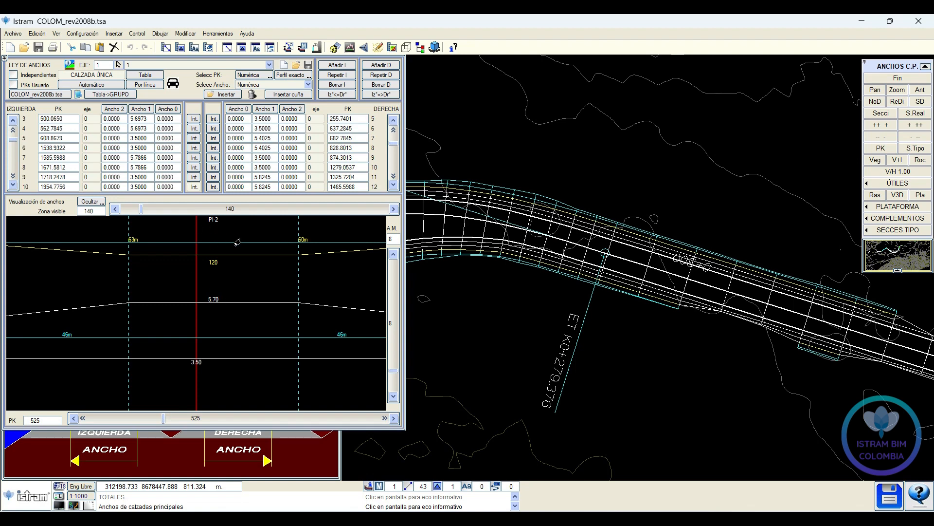
pyautogui.scroll(-7, 539, 219)
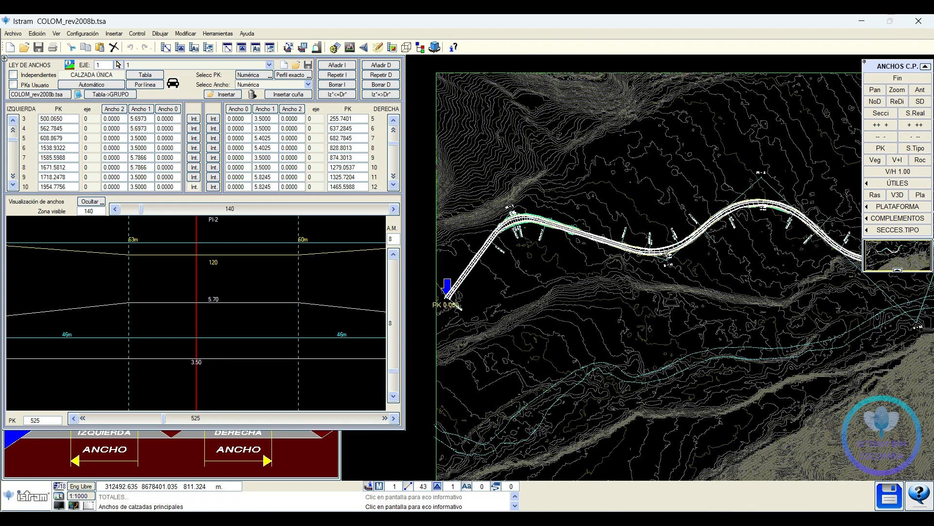
pyautogui.scroll(9, 684, 254)
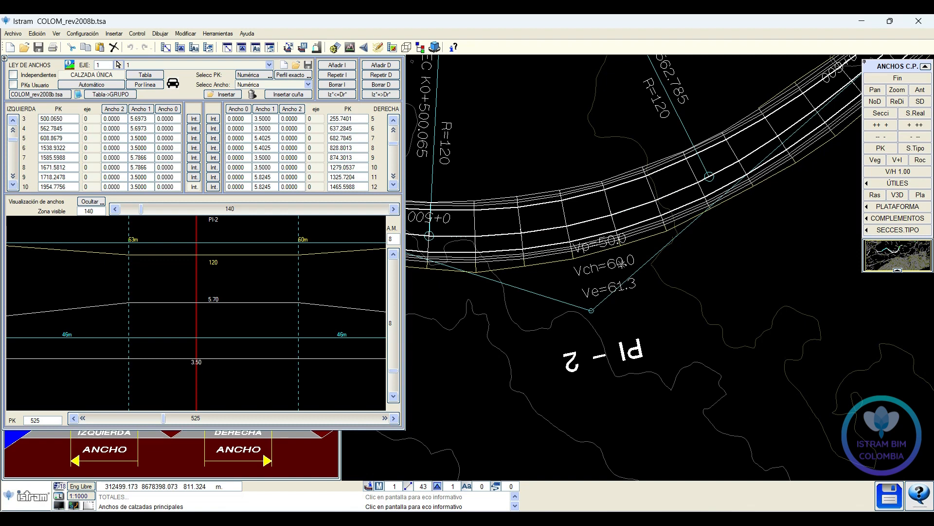
# Step: In the Excel workbook, set the curve radius to 120 m and the specific speed to 60 km/h, and check the total lane width
pyautogui.moveTo(586, 518)
pyautogui.click(586, 465)
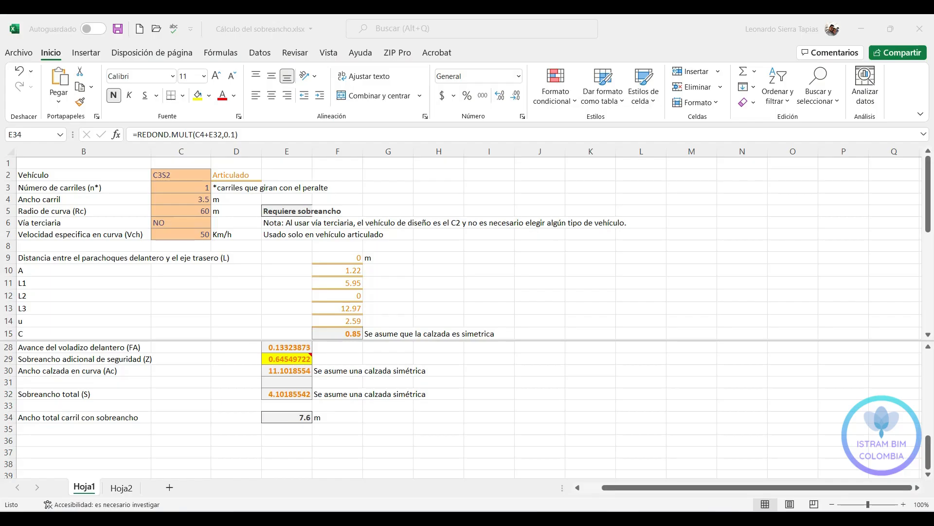
pyautogui.click(181, 211)
pyautogui.write('120')
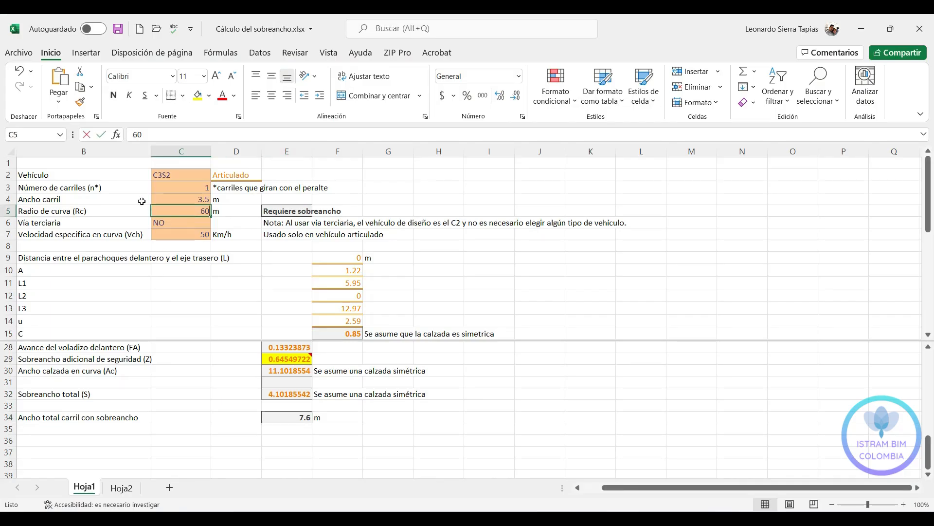
pyautogui.press('Return')
pyautogui.doubleClick(183, 235)
pyautogui.write('60')
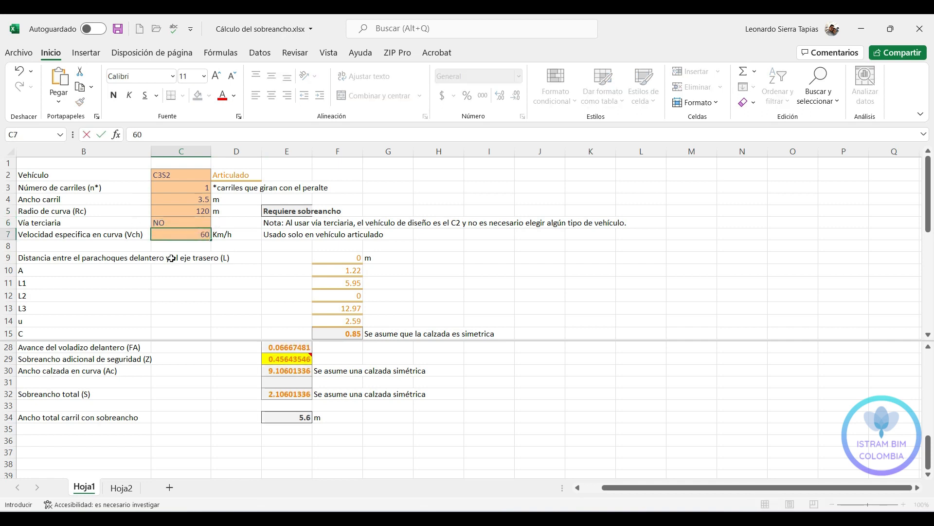
pyautogui.press('Return')
pyautogui.press('Up')
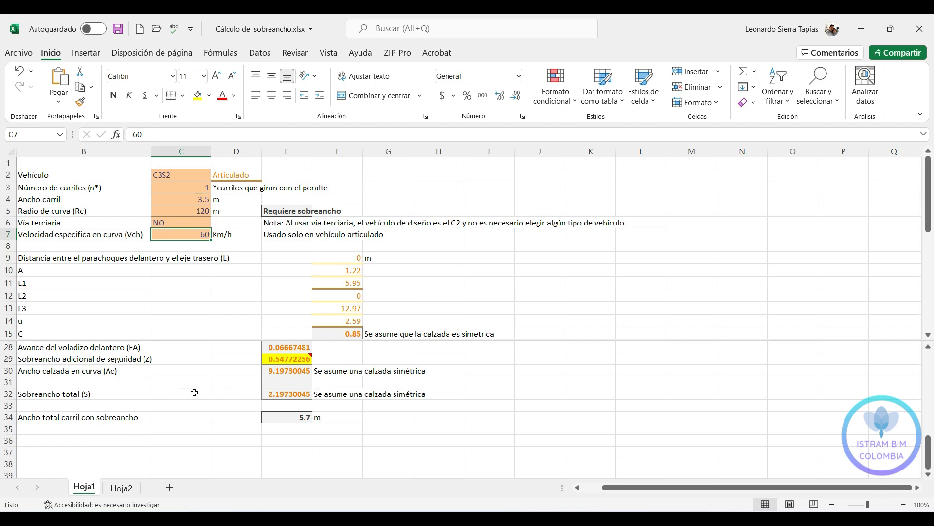
pyautogui.click(274, 421)
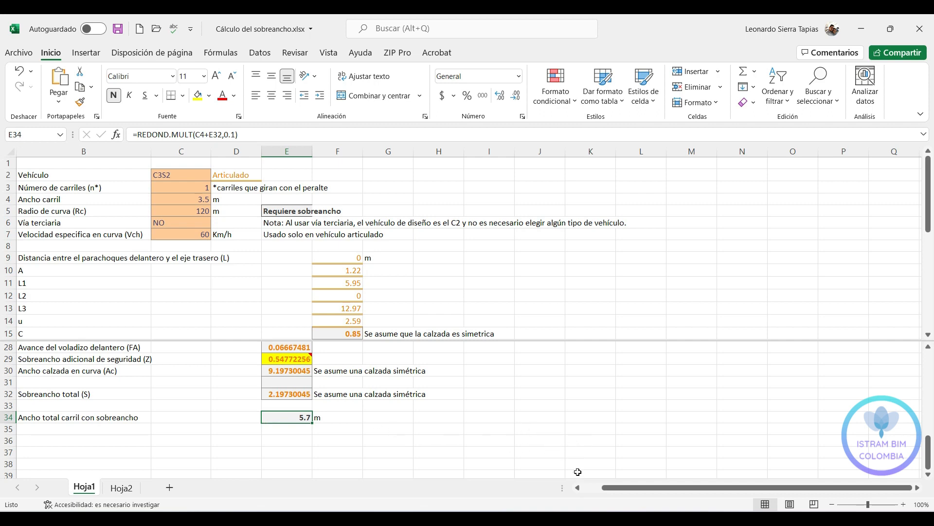
# Step: Switch back to Istram and compare PI-2's widened lane width in the width diagram with the Excel calculation
pyautogui.click(584, 517)
pyautogui.click(201, 270)
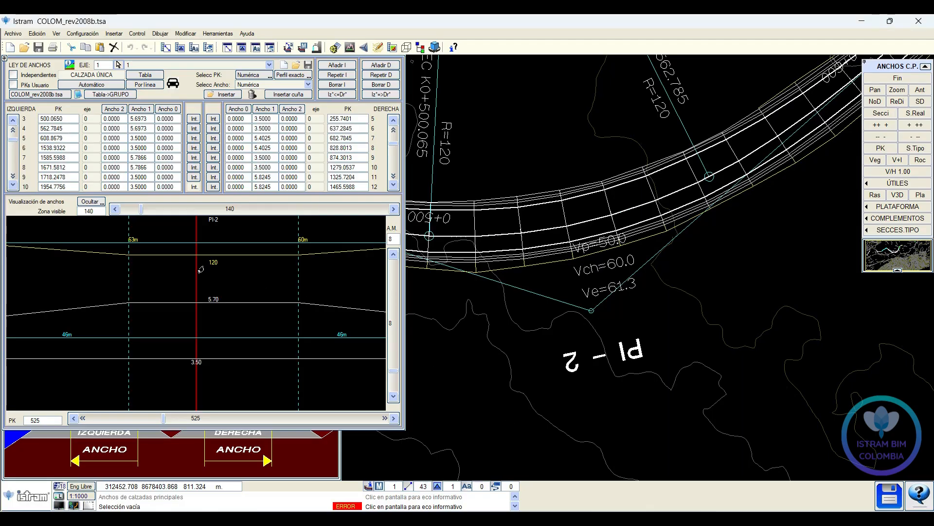
pyautogui.click(217, 301)
pyautogui.click(222, 300)
pyautogui.click(221, 301)
pyautogui.click(219, 303)
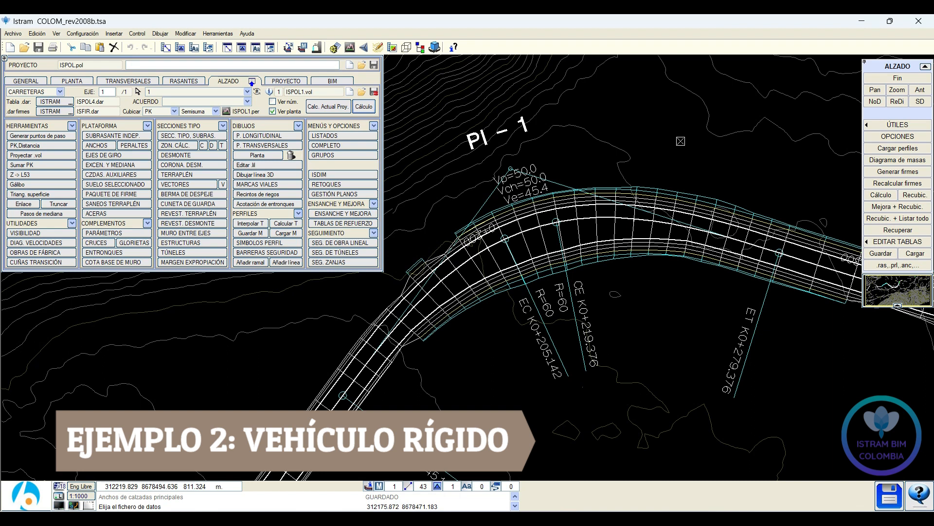
# Step: Reopen the main carriageway width law and load the widening table COLOM_rev2008b_Camion7_80m.tsa from the library
pyautogui.click(103, 147)
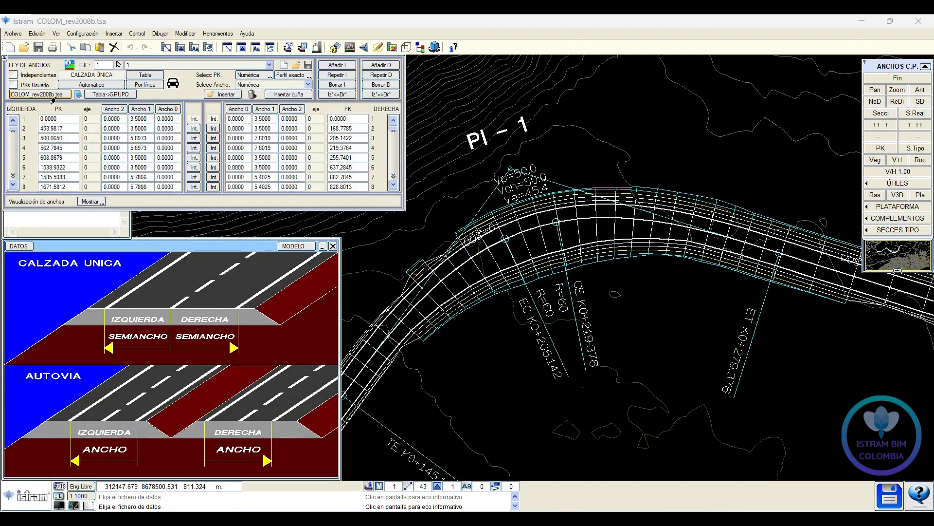
pyautogui.click(51, 96)
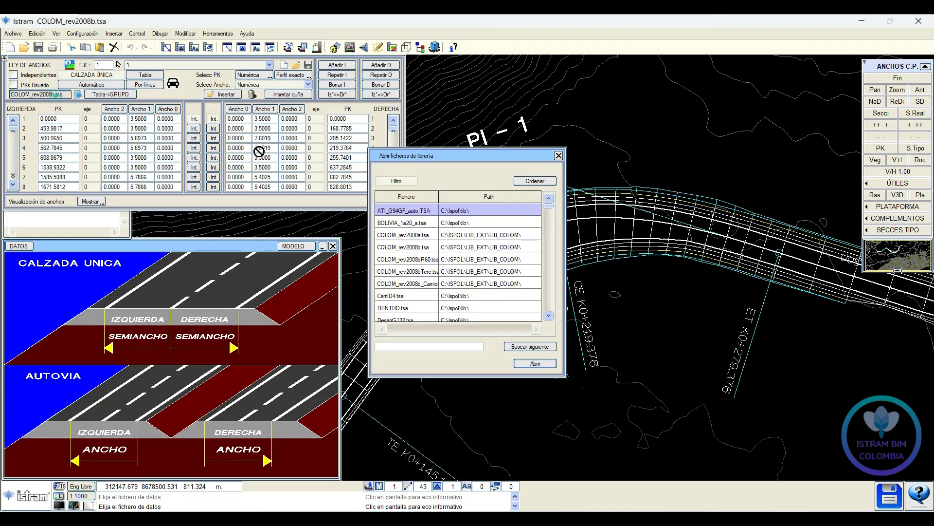
pyautogui.doubleClick(440, 195)
pyautogui.click(434, 283)
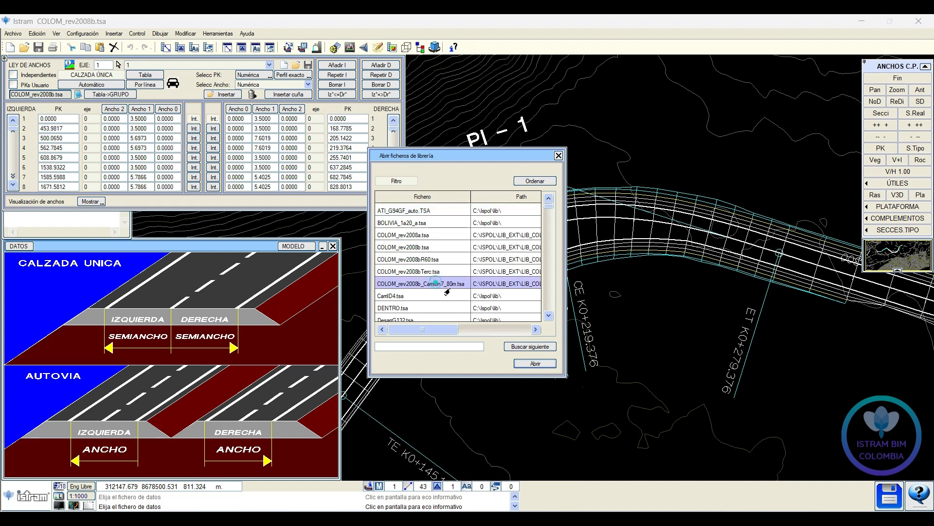
pyautogui.click(535, 363)
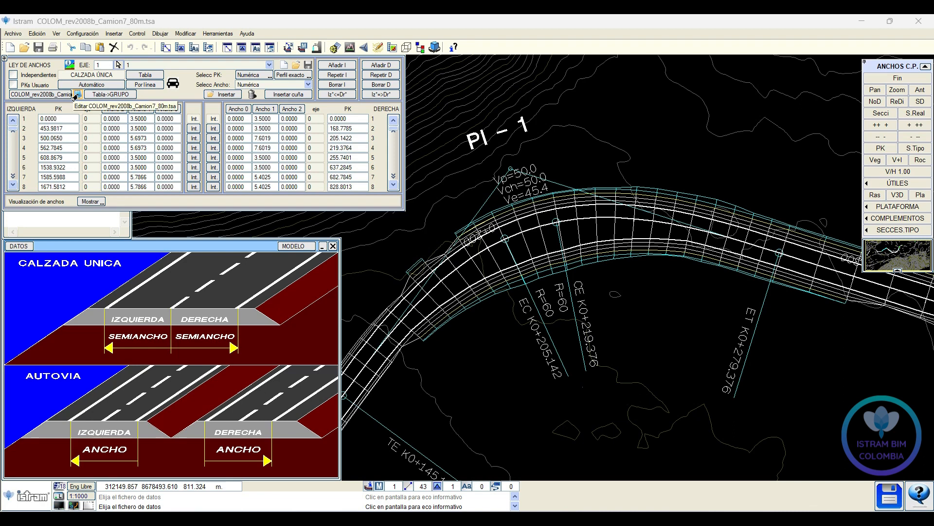
# Step: Open the loaded widening table for editing as text and locate the rigid-vehicle Bus grande table (L = 9.70)
pyautogui.click(77, 94)
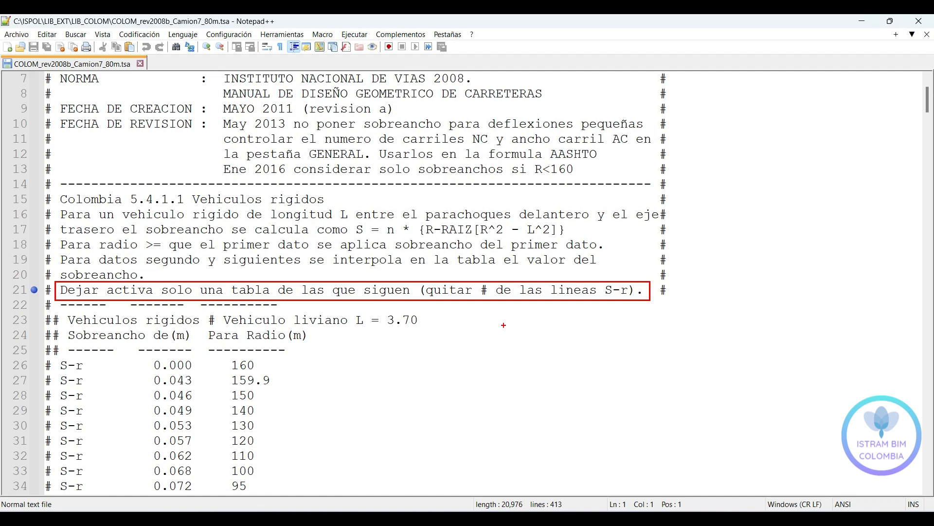
pyautogui.press('Escape')
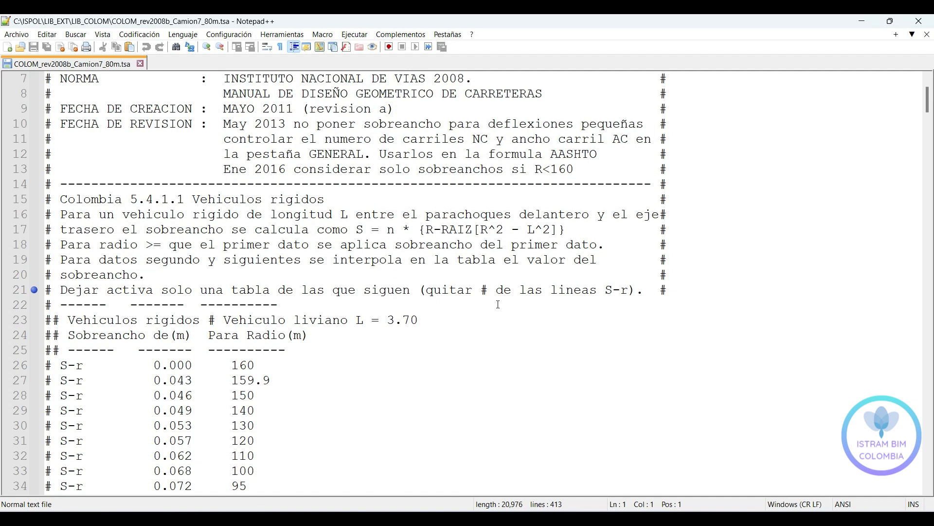
pyautogui.keyDown('ctrl'); pyautogui.scroll(-4, 453, 311); pyautogui.keyUp('ctrl')
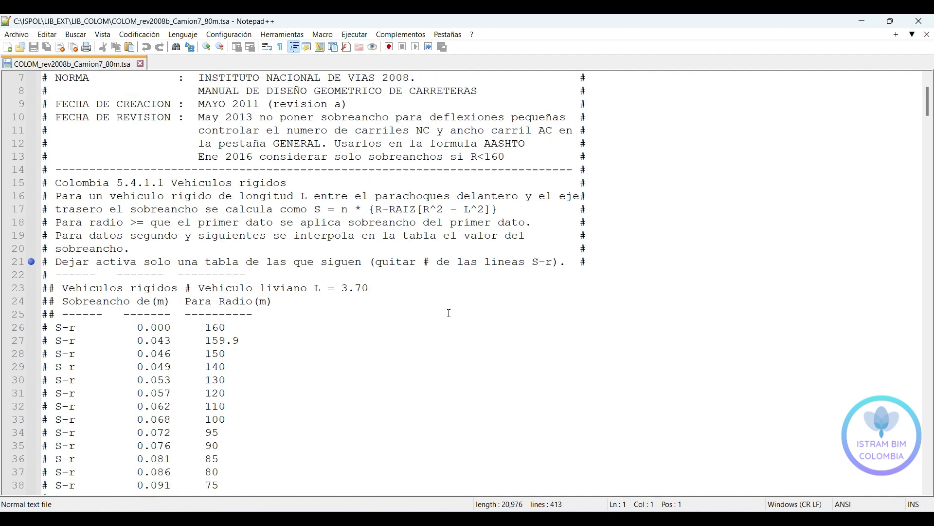
pyautogui.scroll(-18, 195, 281)
pyautogui.scroll(-3, 195, 280)
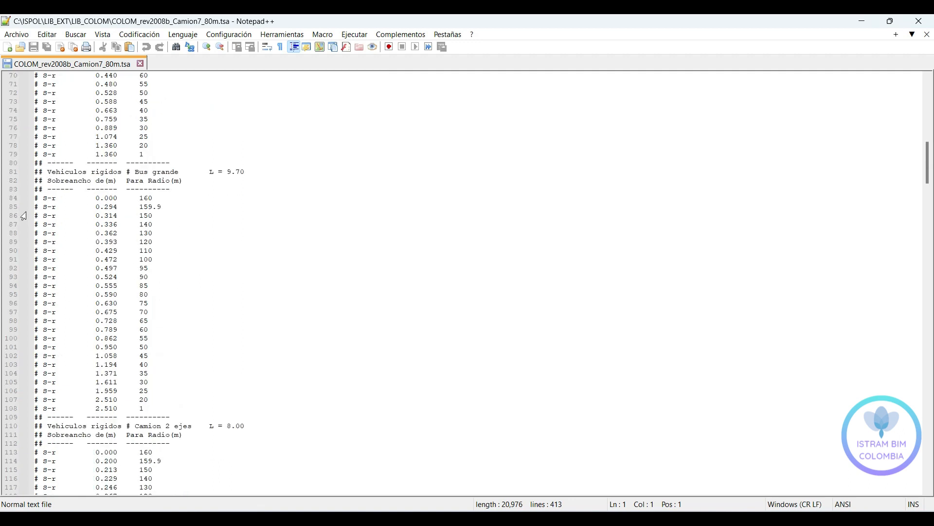
pyautogui.keyDown('ctrl'); pyautogui.scroll(5, 29, 213); pyautogui.keyUp('ctrl')
pyautogui.scroll(-3, 64, 202)
pyautogui.keyDown('ctrl'); pyautogui.scroll(2, 64, 197); pyautogui.keyUp('ctrl')
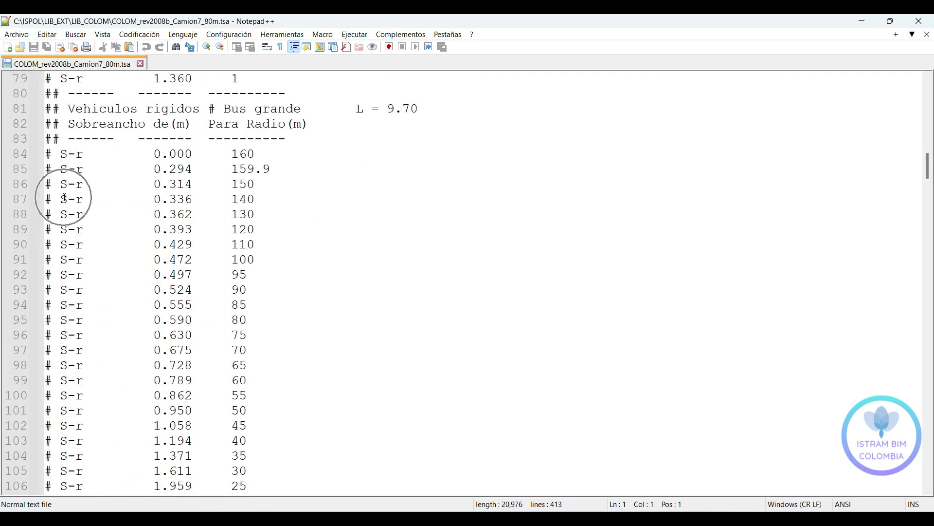
# Step: Activate the Bus grande table by removing the leading # from all its S-r rows, lines 84 to 108
pyautogui.click(48, 155)
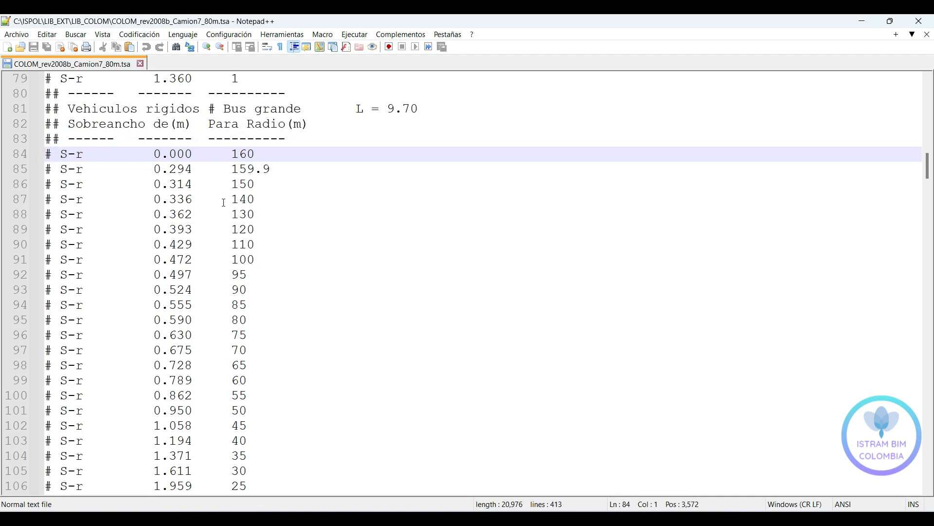
pyautogui.press('Delete')
pyautogui.press('Down')
pyautogui.press('Delete')
pyautogui.press('Down')
pyautogui.press('Delete')
pyautogui.press('Down')
pyautogui.press('Delete')
pyautogui.press('Down')
pyautogui.press('Delete')
pyautogui.press('Down')
pyautogui.press('Delete')
pyautogui.press('Down')
pyautogui.press('Delete')
pyautogui.press('Down')
pyautogui.press('Delete')
pyautogui.press('Down')
pyautogui.press('Delete')
pyautogui.press('Down')
pyautogui.press('Delete')
pyautogui.press('Down')
pyautogui.press('Delete')
pyautogui.press('Down')
pyautogui.press('Delete')
pyautogui.press('Down')
pyautogui.press('Delete')
pyautogui.press('Down')
pyautogui.press('Delete')
pyautogui.press('Down')
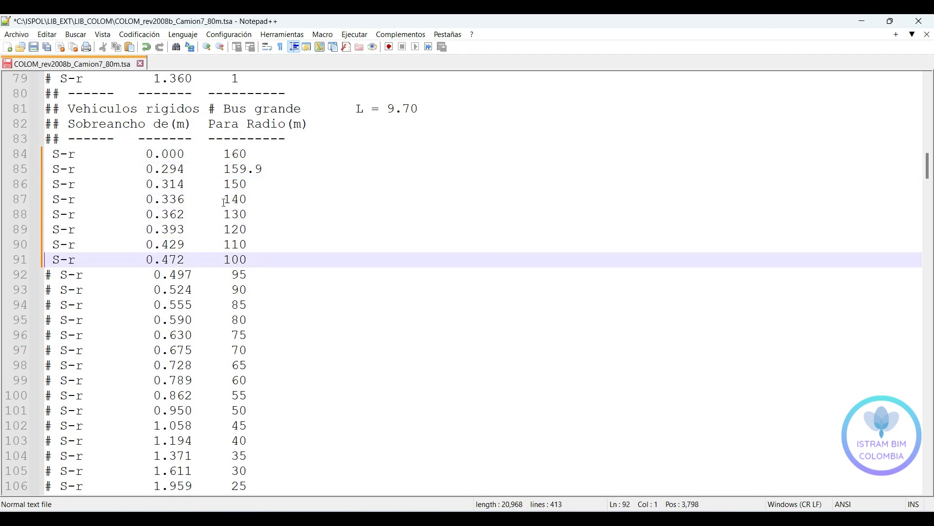
pyautogui.press('Delete')
pyautogui.press('Down')
pyautogui.press('Delete')
pyautogui.press('Down')
pyautogui.press('Delete')
pyautogui.press('Down')
pyautogui.press('Delete')
pyautogui.press('Down')
pyautogui.press('Delete')
pyautogui.press('Down')
pyautogui.press('Delete')
pyautogui.press('Down')
pyautogui.press('Delete')
pyautogui.press('Down')
pyautogui.press('Delete')
pyautogui.press('Down')
pyautogui.press('Delete')
pyautogui.press('Down')
pyautogui.press('Delete')
pyautogui.press('Down')
pyautogui.press('Delete')
pyautogui.scroll(-3, 270, 241)
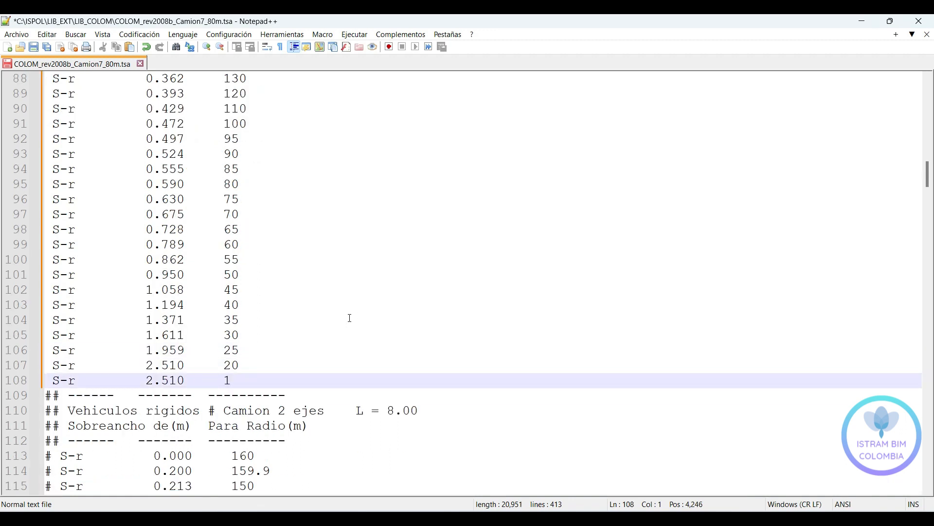
# Step: Deactivate the Camion 3 ejes table (L = 7.80) by adding a leading # to all its S-r rows, lines 142 to 166
pyautogui.scroll(-14, 344, 225)
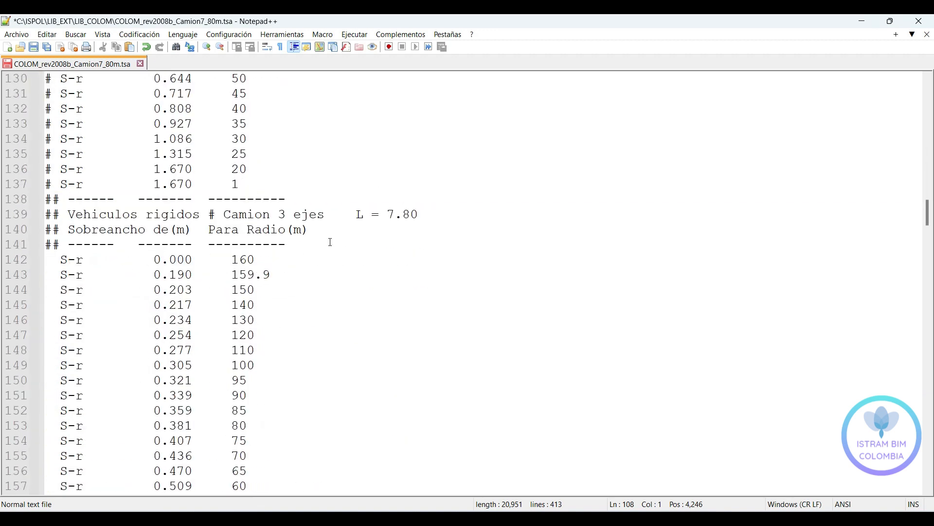
pyautogui.click(47, 260)
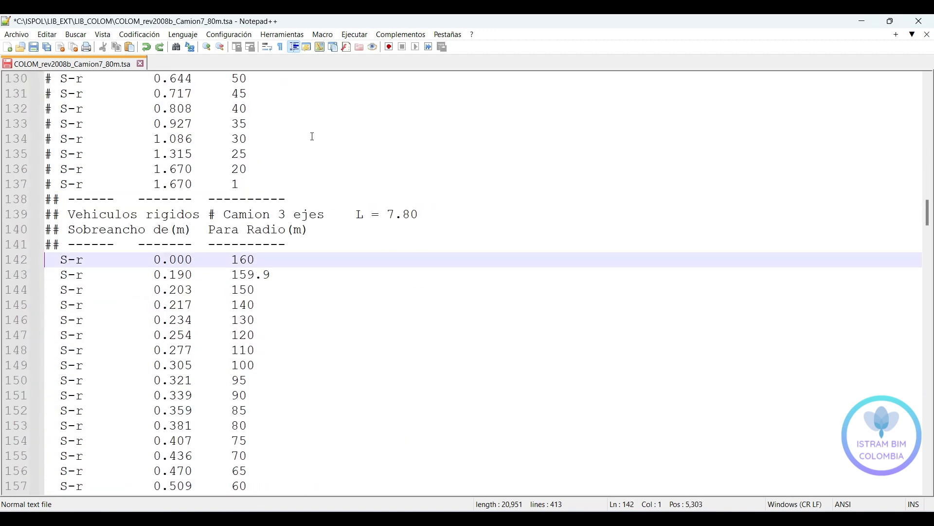
pyautogui.write('#')
pyautogui.press('Left')
pyautogui.press('Down')
pyautogui.write('#')
pyautogui.press('Left')
pyautogui.press('Down')
pyautogui.write('#')
pyautogui.hotkey('shift', 'Left')
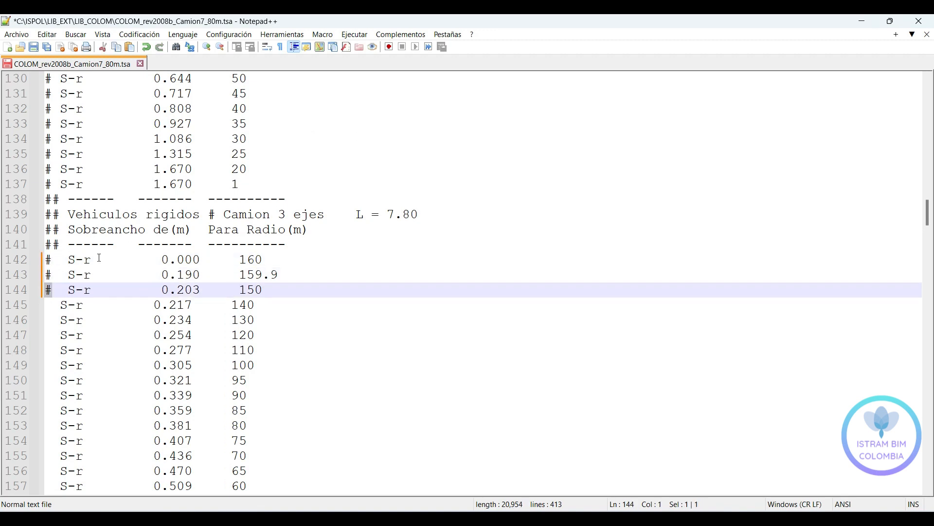
pyautogui.press('Down')
pyautogui.press('#')
pyautogui.press('Left')
pyautogui.press('Down')
pyautogui.press('#')
pyautogui.press('Left')
pyautogui.press('Down')
pyautogui.press('#')
pyautogui.press('Left')
pyautogui.press('Down')
pyautogui.press('#')
pyautogui.press('Left')
pyautogui.press('Down')
pyautogui.press('#')
pyautogui.press('Left')
pyautogui.press('Down')
pyautogui.press('#')
pyautogui.press('Left')
pyautogui.press('Down')
pyautogui.press('#')
pyautogui.press('Left')
pyautogui.press('Down')
pyautogui.press('#')
pyautogui.press('Left')
pyautogui.press('Down')
pyautogui.press('#')
pyautogui.press('Left')
pyautogui.press('Down')
pyautogui.press('#')
pyautogui.press('Left')
pyautogui.press('Down')
pyautogui.press('#')
pyautogui.press('Left')
pyautogui.press('Down')
pyautogui.press('#')
pyautogui.press('Left')
pyautogui.press('Down')
pyautogui.press('#')
pyautogui.press('Left')
pyautogui.press('Down')
pyautogui.press('#')
pyautogui.press('Left')
pyautogui.press('Down')
pyautogui.press('#')
pyautogui.press('Left')
pyautogui.press('Down')
pyautogui.press('#')
pyautogui.press('Left')
pyautogui.press('Down')
pyautogui.press('#')
pyautogui.press('Left')
pyautogui.press('Down')
pyautogui.press('#')
pyautogui.press('Left')
pyautogui.press('Down')
pyautogui.press('#')
pyautogui.press('Left')
pyautogui.press('Down')
pyautogui.press('#')
pyautogui.press('Left')
pyautogui.press('Down')
pyautogui.press('#')
pyautogui.press('Left')
pyautogui.press('Down')
pyautogui.press('#')
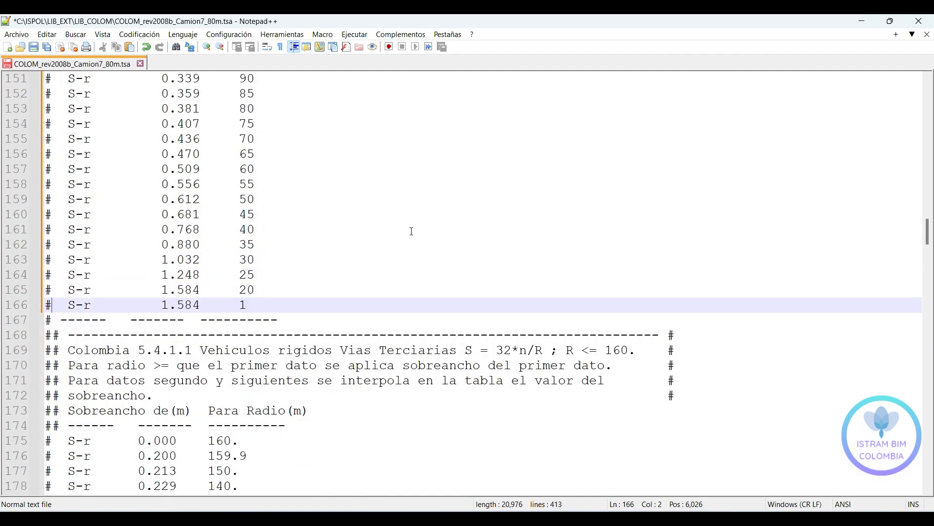
# Step: Start saving a copy of the edited widening table in the project folder C:\TRABAJO\Grabaciones\Sobreancho\lib
pyautogui.click(17, 35)
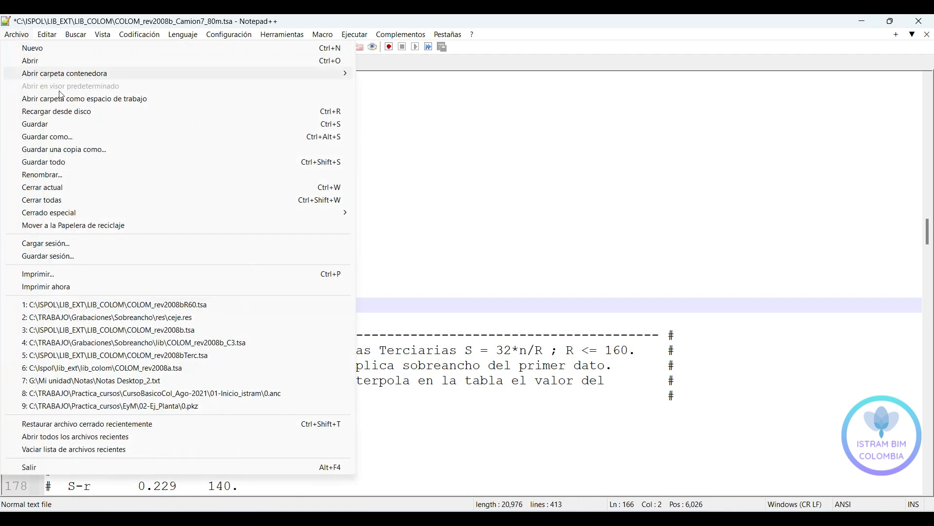
pyautogui.click(87, 149)
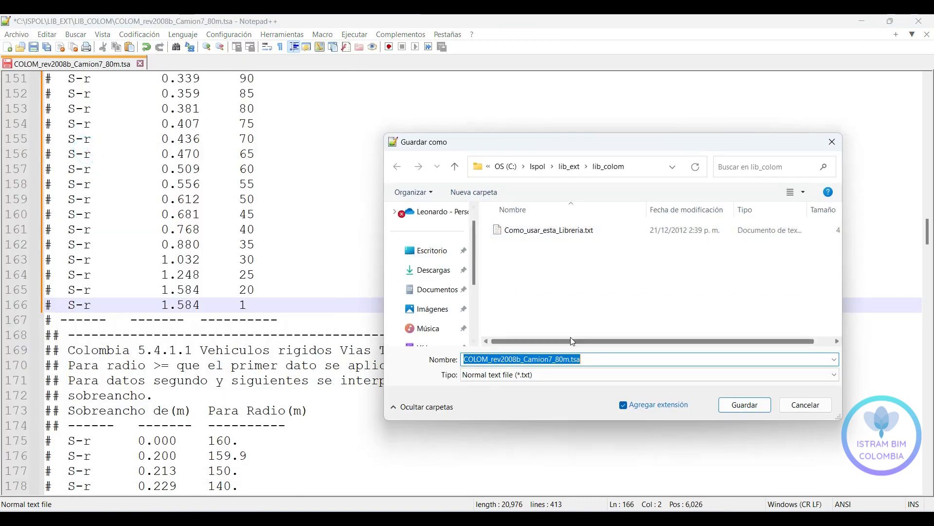
pyautogui.write('C:\\TRABAJO\\Grabaciones\\Sobreancho\\lib')
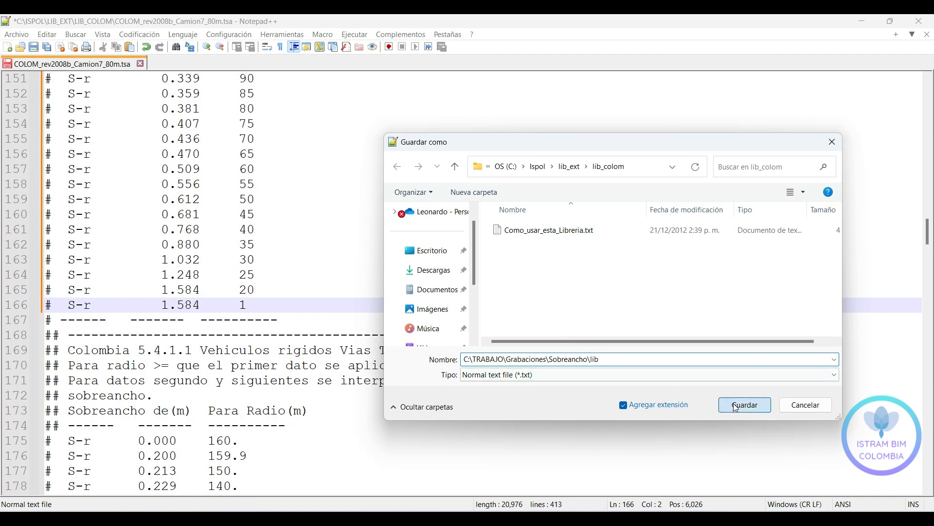
pyautogui.click(750, 405)
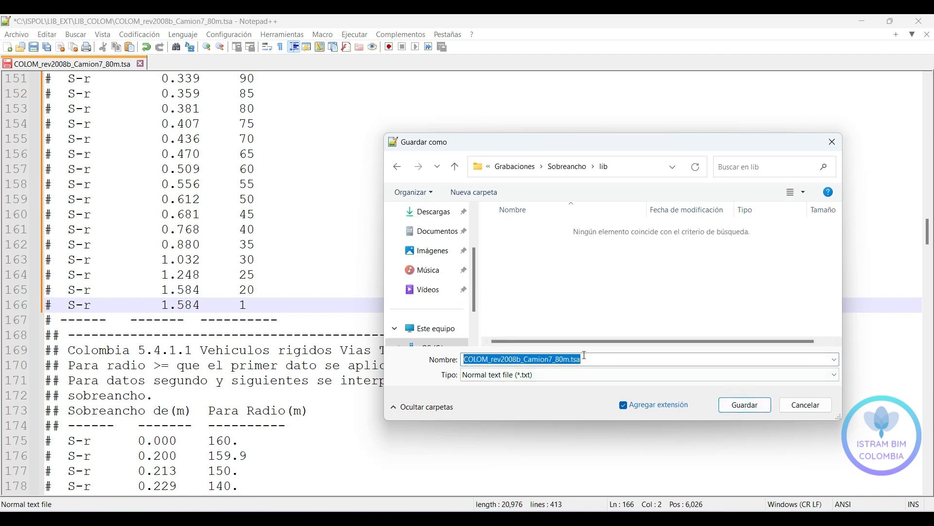
# Step: Name the table copy COLOM_rev2008b_Bus_G.tsa and save it
pyautogui.click(569, 360)
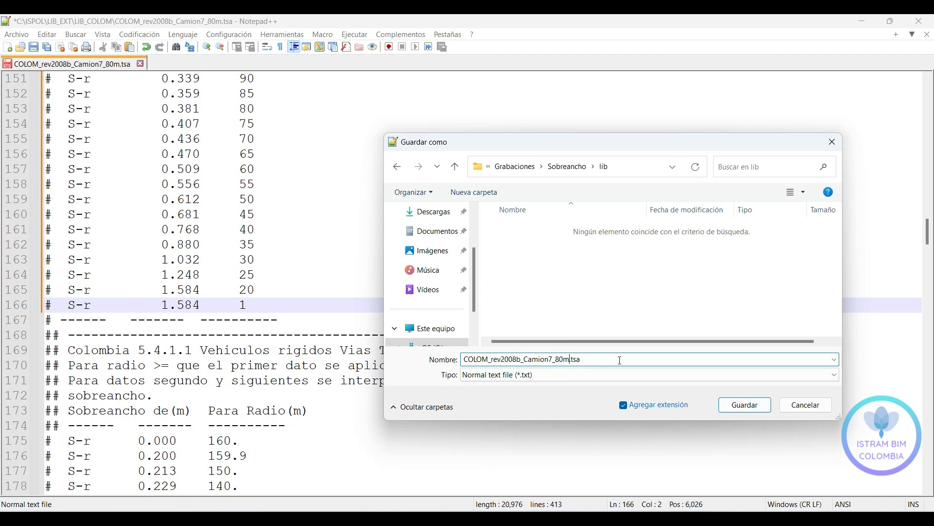
pyautogui.keyDown('shift'); pyautogui.click(524, 360); pyautogui.keyUp('shift')
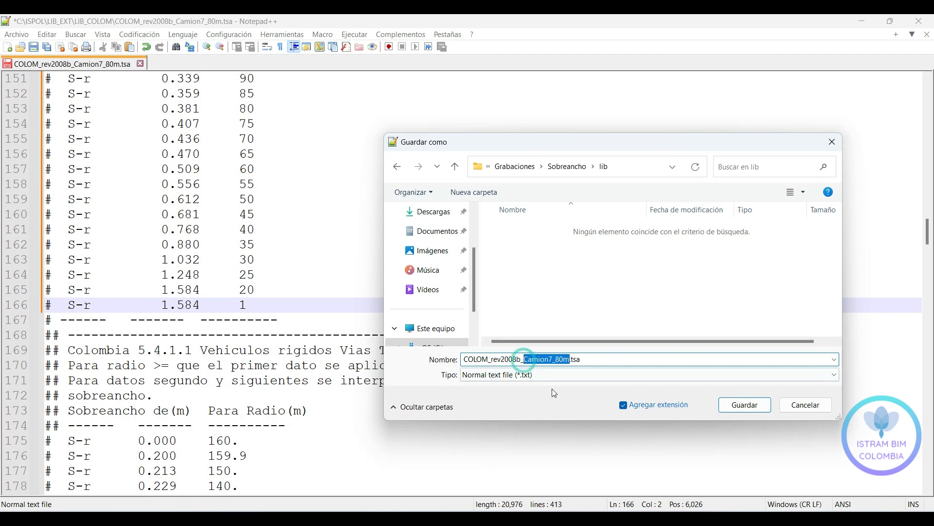
pyautogui.write('BU')
pyautogui.press('BackSpace')
pyautogui.press('BackSpace')
pyautogui.write('Bus')
pyautogui.write('G')
pyautogui.press('BackSpace')
pyautogui.write('_G')
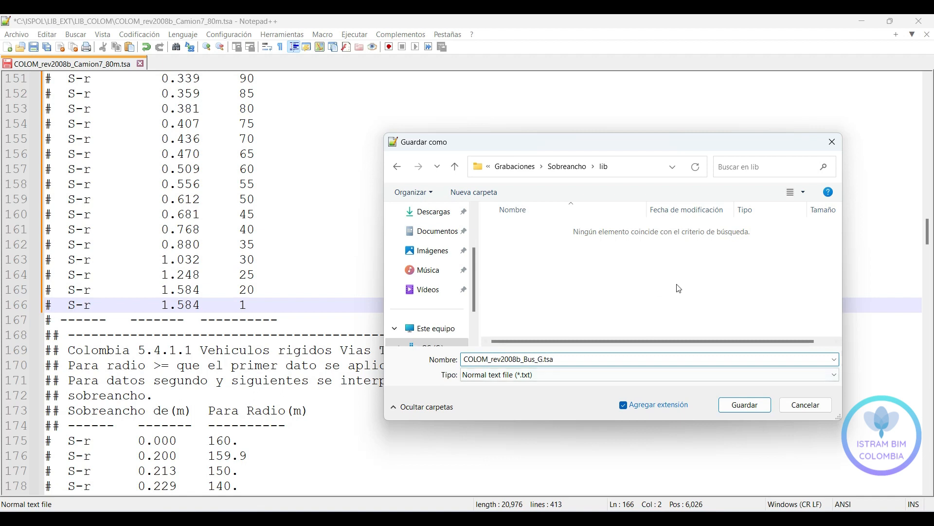
pyautogui.click(745, 406)
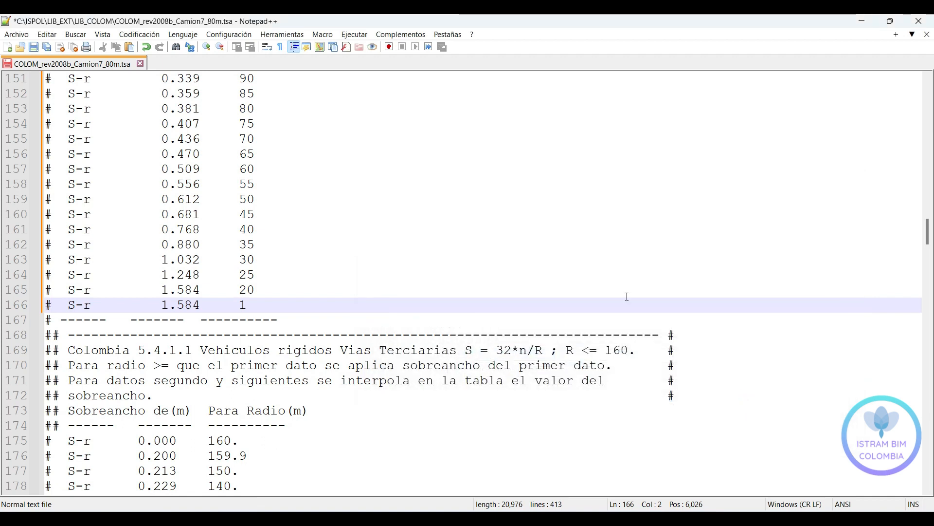
# Step: Return to Istram, load the library table COLOM_rev2008b_Bus_G.tsa into the width law, and recalculate the carriageway widths from it
pyautogui.click(927, 19)
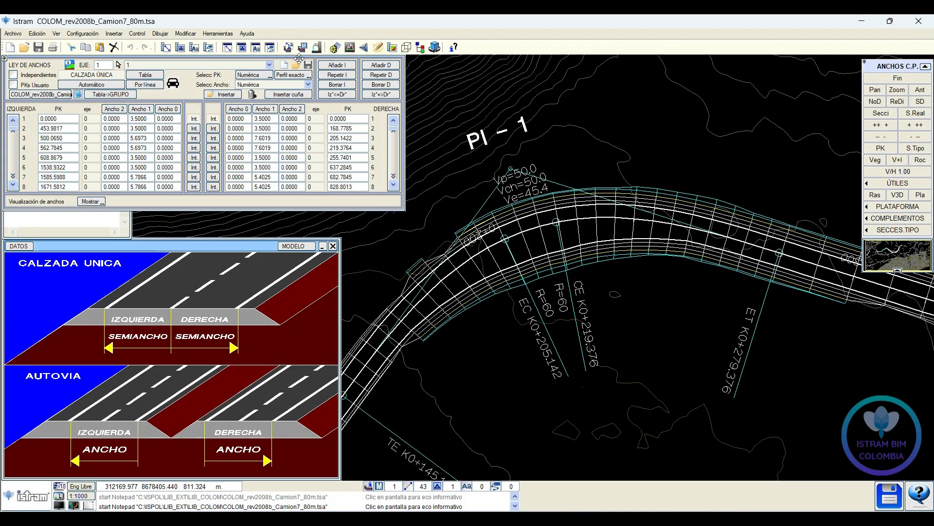
pyautogui.click(47, 95)
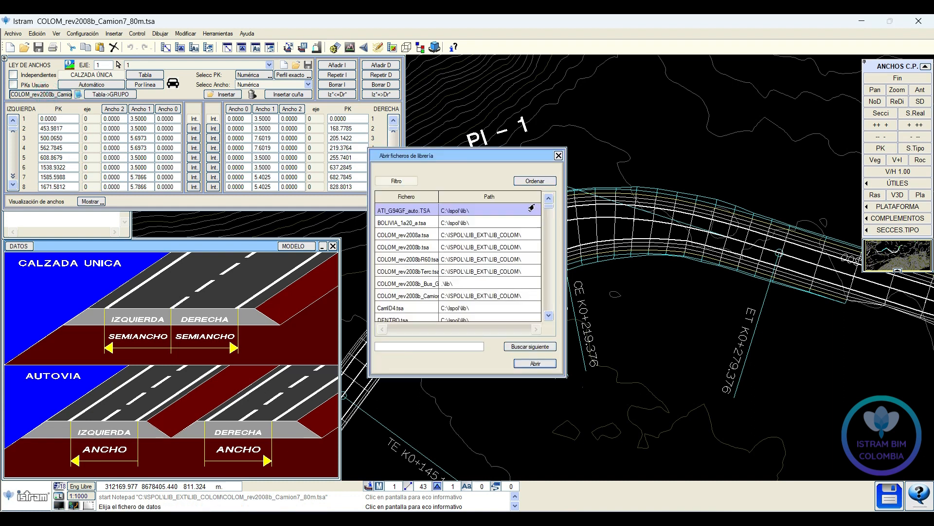
pyautogui.doubleClick(438, 193)
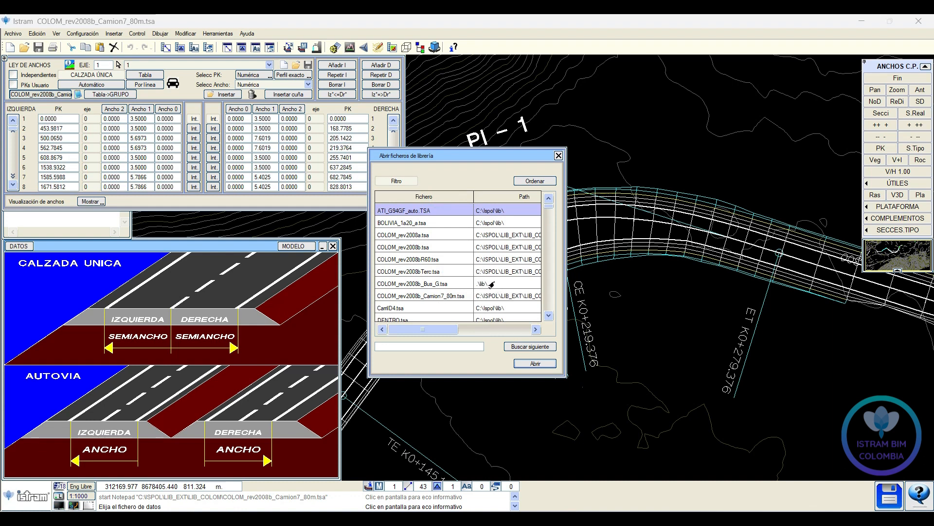
pyautogui.click(418, 284)
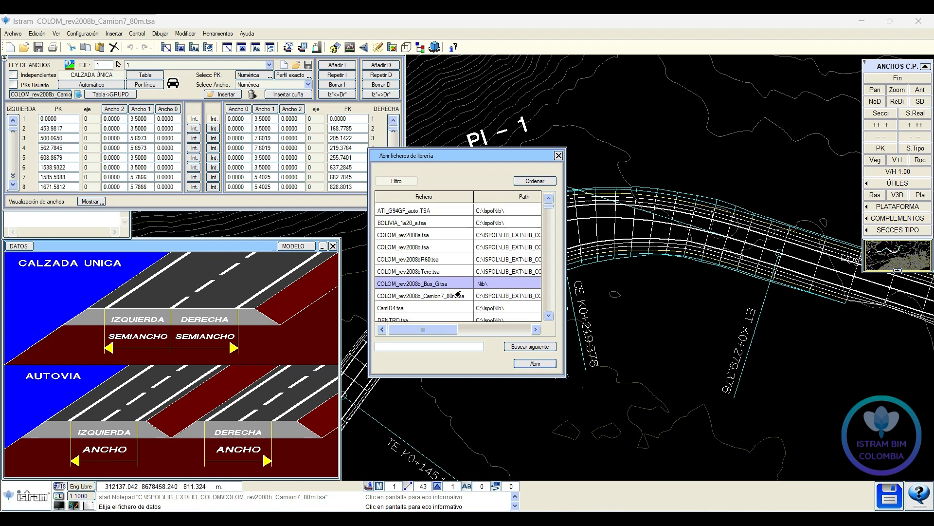
pyautogui.click(535, 364)
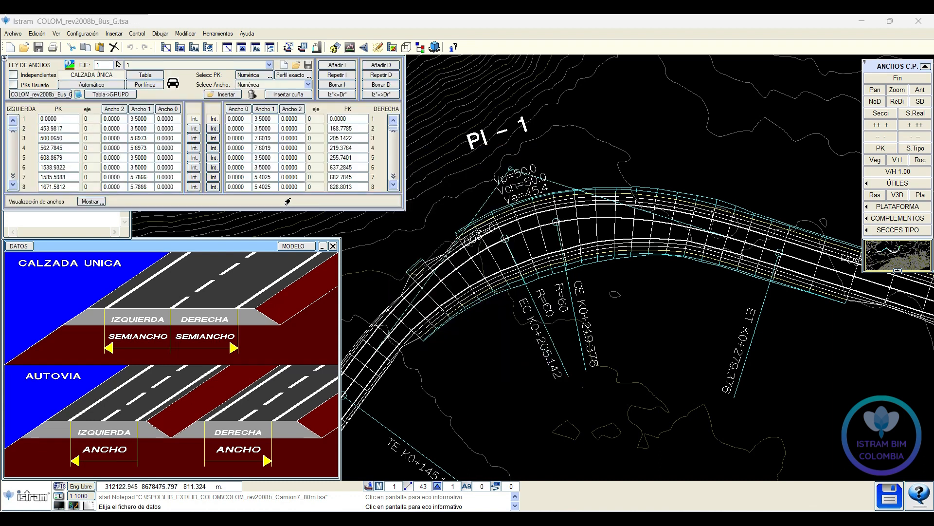
pyautogui.click(153, 77)
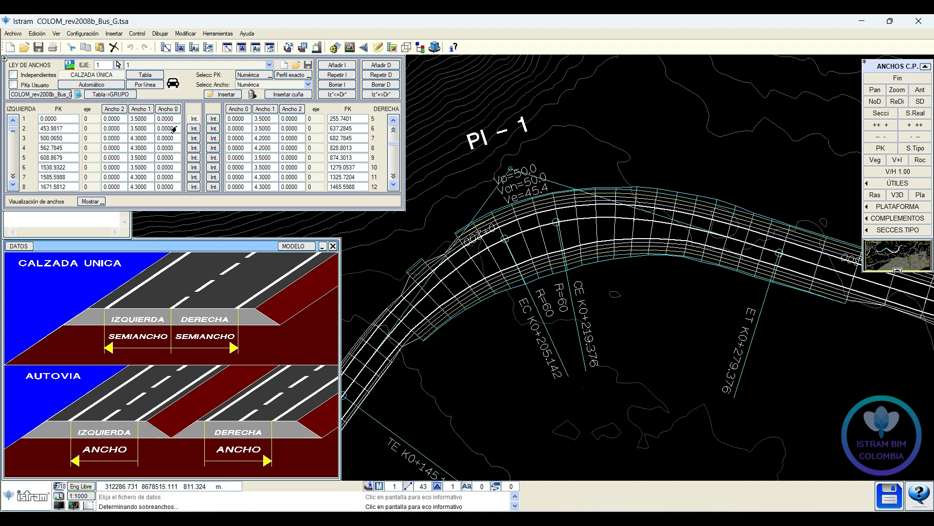
# Step: Show the width diagram and move it to the R=60 curve at PI-1 to examine its lane widths
pyautogui.click(91, 201)
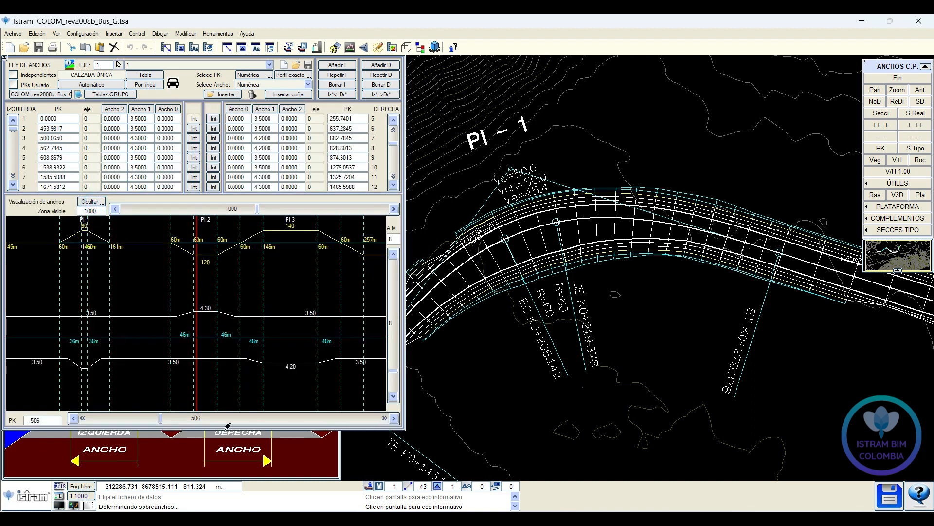
pyautogui.moveTo(256, 209); pyautogui.dragTo(188, 210)
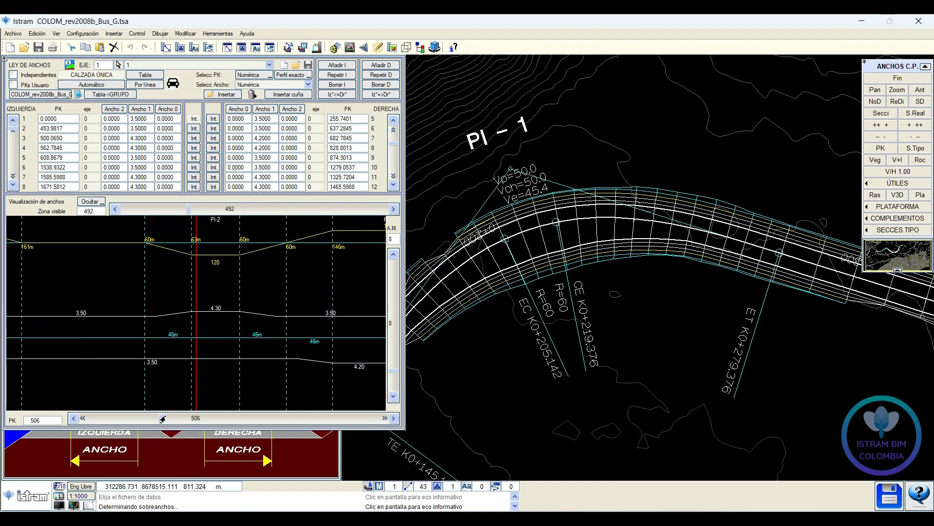
pyautogui.moveTo(156, 423); pyautogui.dragTo(112, 421)
pyautogui.moveTo(187, 209); pyautogui.dragTo(141, 213)
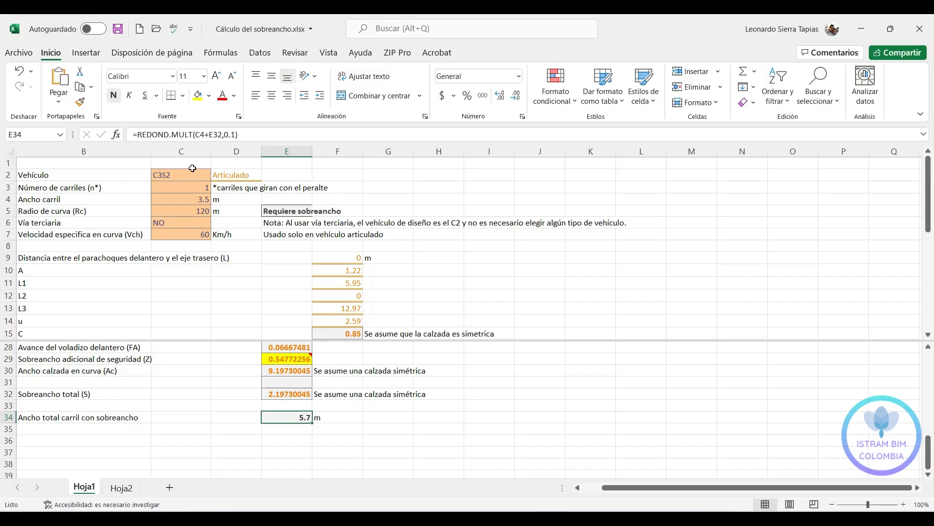
# Step: In the Excel widening sheet, set the vehicle to Bus grande and the curve radius to 60 m
pyautogui.click(190, 178)
pyautogui.click(216, 176)
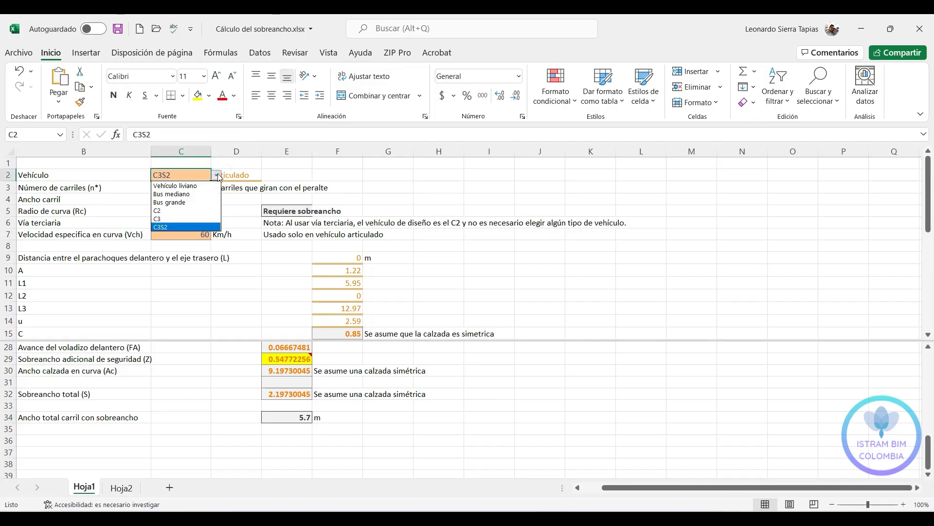
pyautogui.click(170, 202)
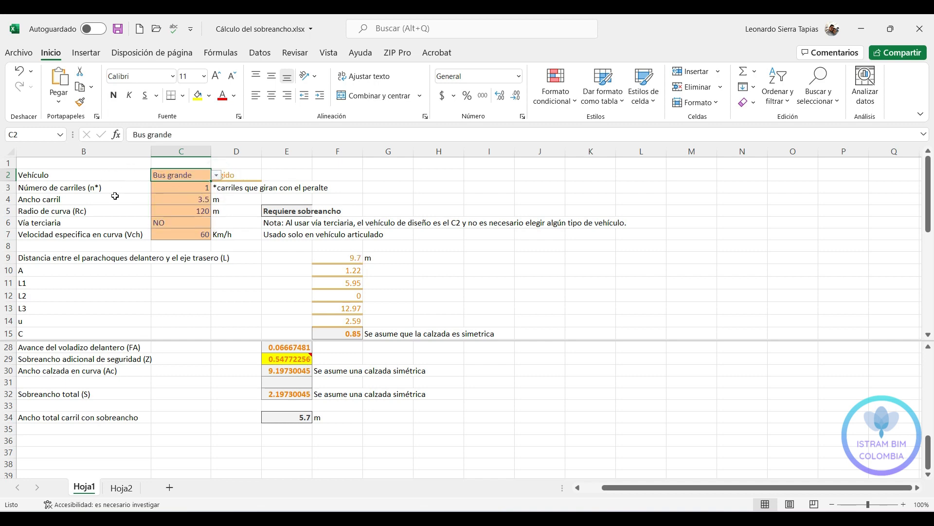
pyautogui.click(176, 212)
pyautogui.press('F2')
pyautogui.press('BackSpace')
pyautogui.press('BackSpace')
pyautogui.press('BackSpace')
pyautogui.write('60')
pyautogui.press('Return')
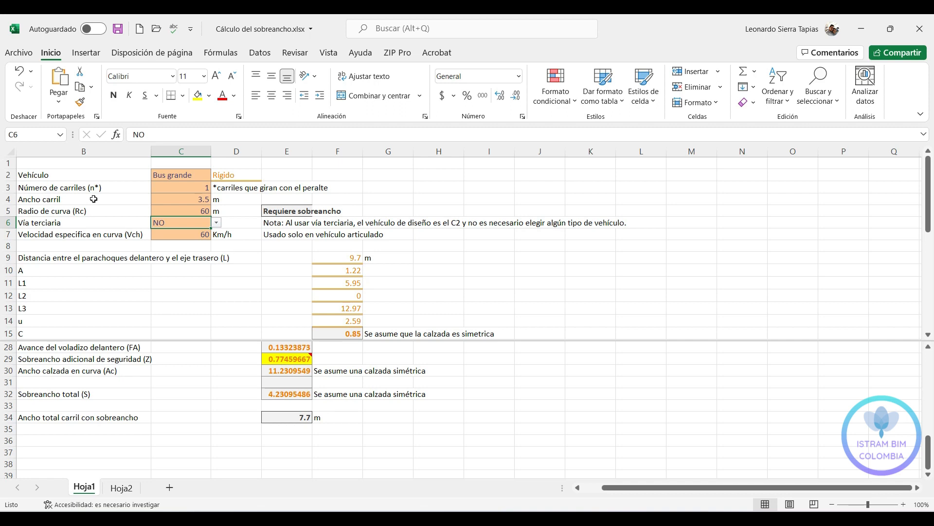
# Step: Check the rigid-vehicle total lane width including widening in cell D23
pyautogui.click(190, 411)
pyautogui.scroll(5, 204, 411)
pyautogui.scroll(-2, 222, 408)
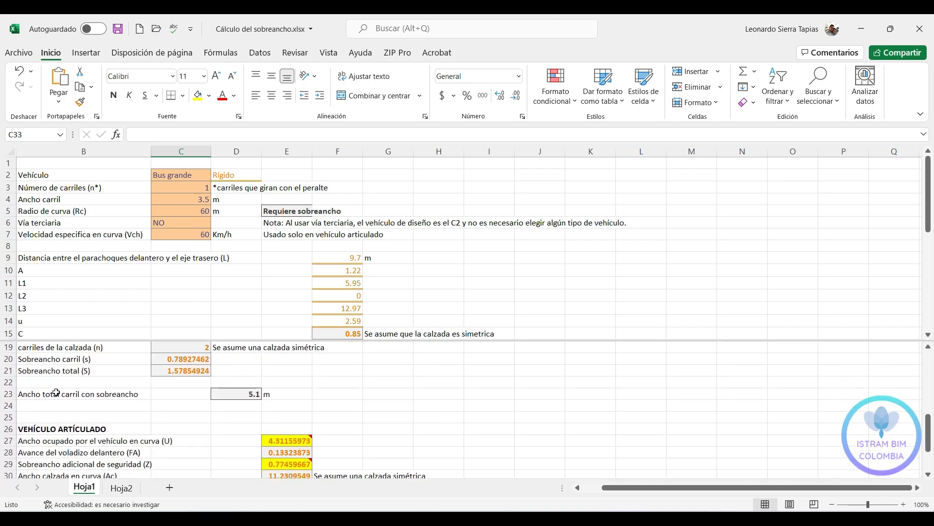
pyautogui.click(238, 393)
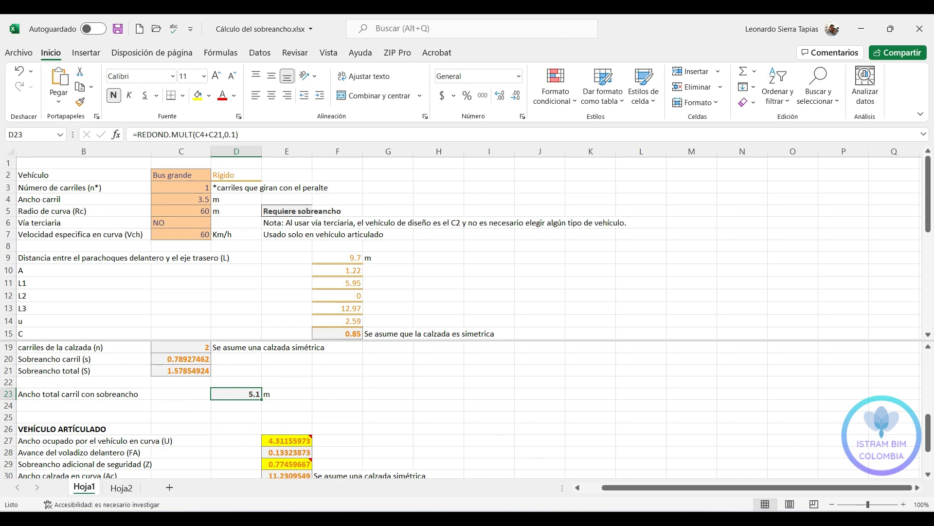
# Step: Return to Istram and move the width diagram to the PI-5 curve to examine its radius and lane width
pyautogui.click(565, 463)
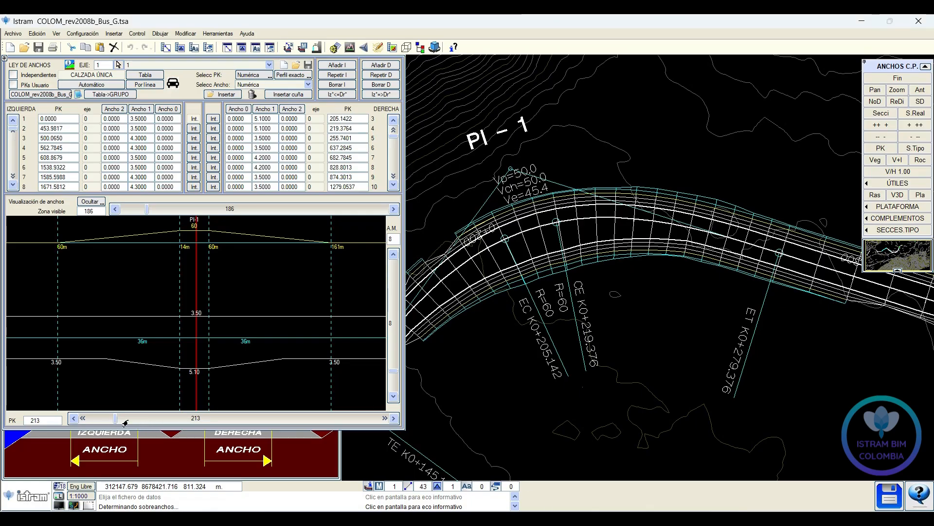
pyautogui.moveTo(116, 418); pyautogui.dragTo(295, 418)
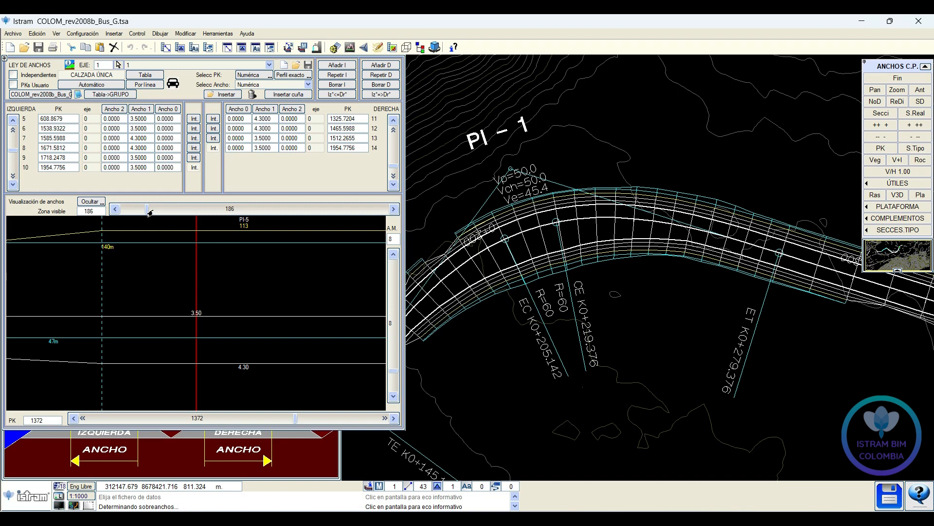
pyautogui.moveTo(147, 212); pyautogui.dragTo(177, 210)
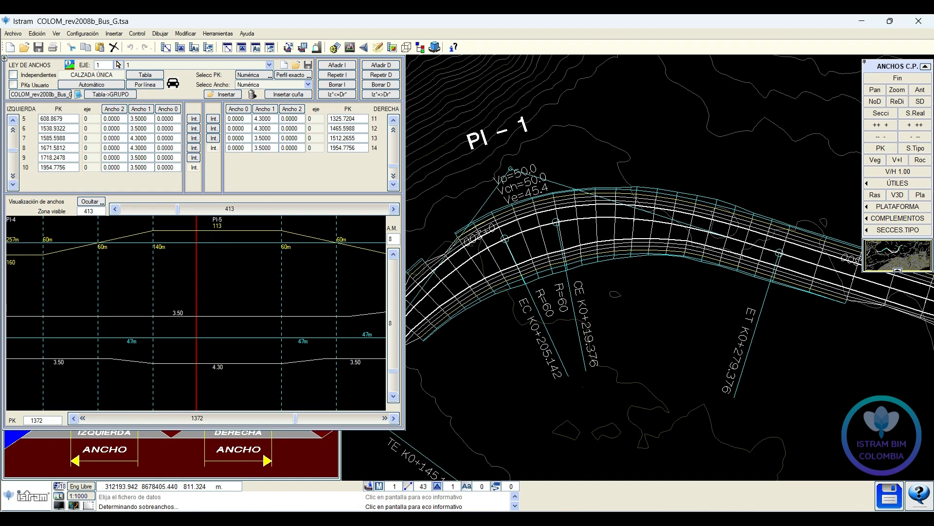
# Step: In the Excel widening sheet, set the curve radius to 113 m and check the rigid-vehicle total lane width
pyautogui.hotkey('alt', 'Tab')
pyautogui.doubleClick(199, 210)
pyautogui.press('BackSpace')
pyautogui.press('BackSpace')
pyautogui.write('113')
pyautogui.press('Return')
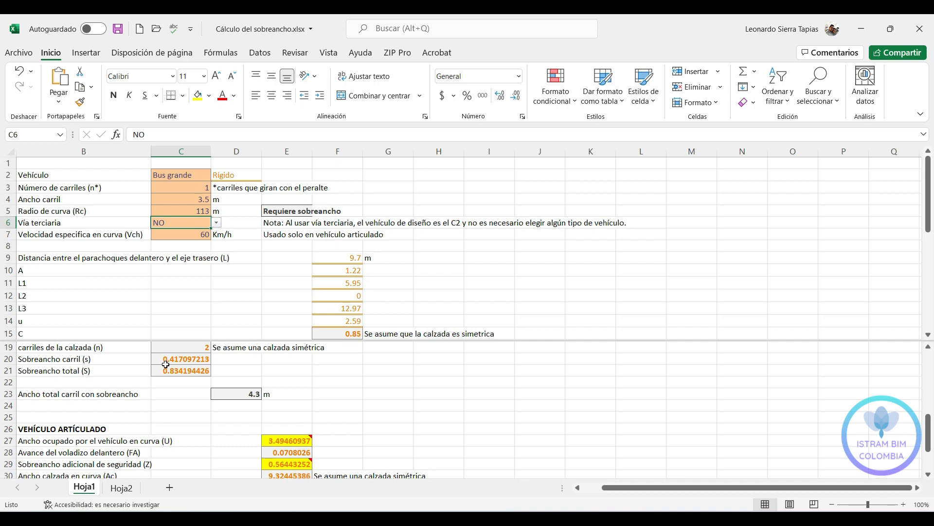
pyautogui.click(234, 395)
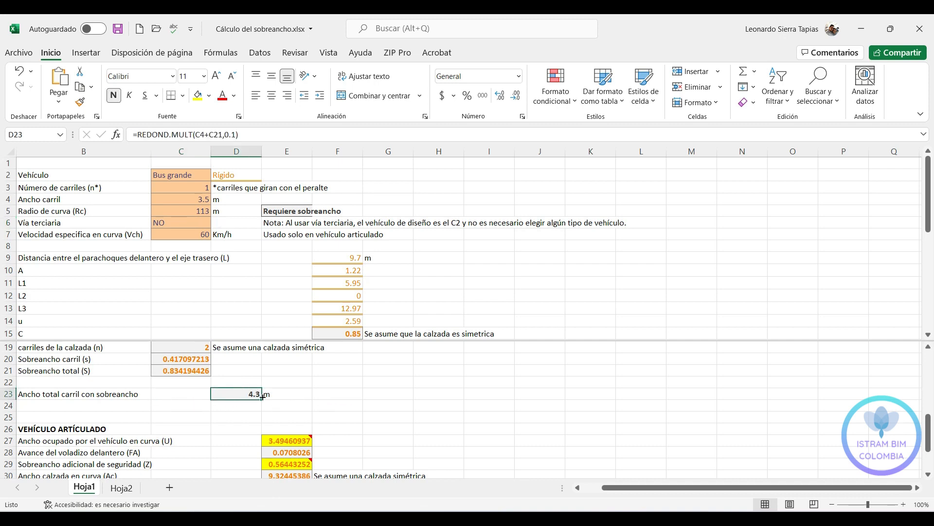
# Step: Return to Istram, locate the PI-5 curve in plan, save the data, and close the width law so axis 1 is recalculated
pyautogui.click(557, 517)
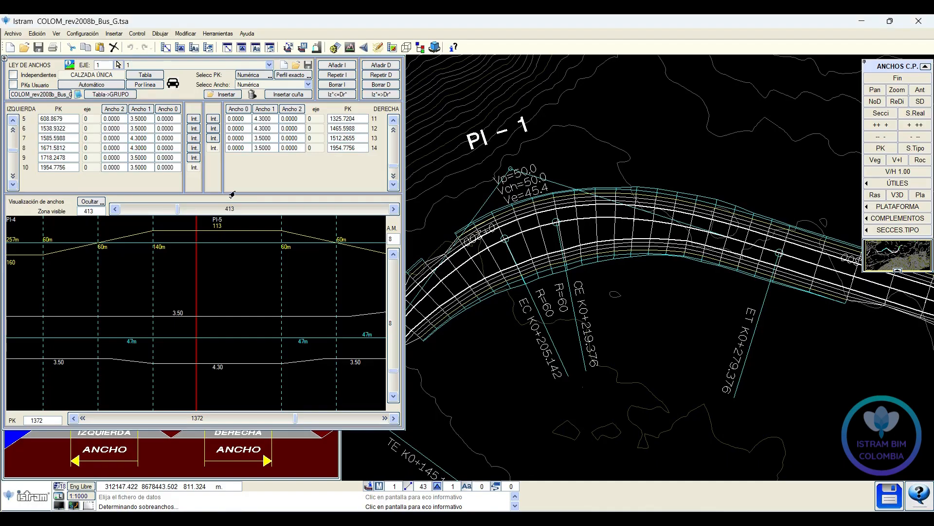
pyautogui.click(222, 374)
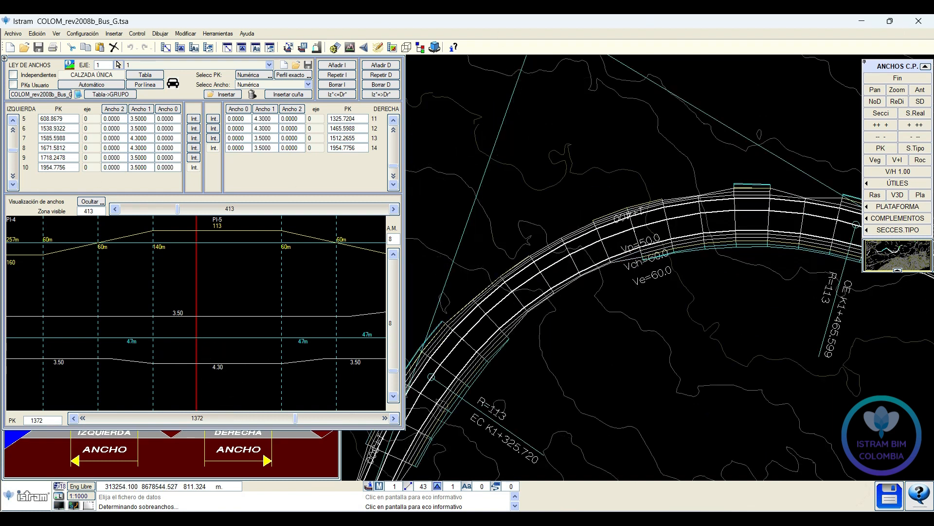
pyautogui.click(889, 495)
pyautogui.click(909, 77)
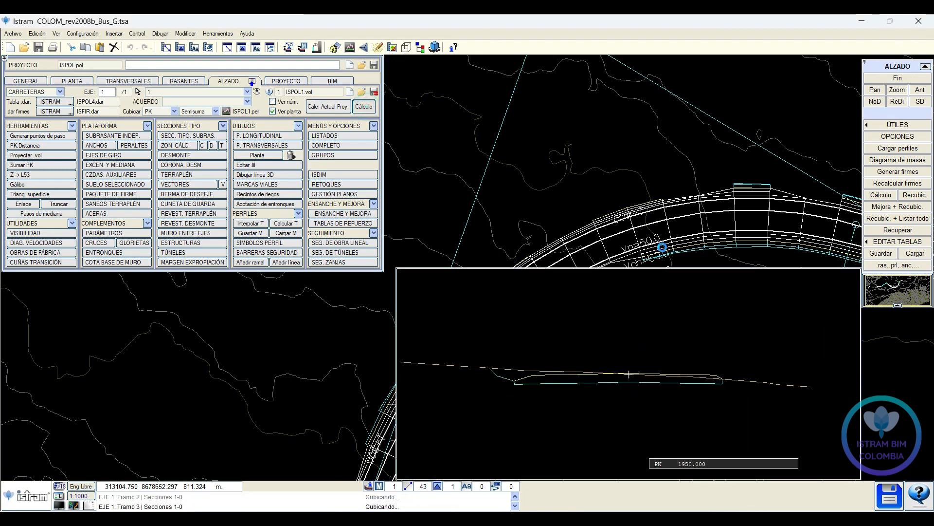
# Step: Examine the recalculated platform widening in plan at the PI-5 and PI-1 curves, collapsing the elevation tool groups for a clearer view
pyautogui.scroll(2, 627, 199)
pyautogui.scroll(-5, 598, 194)
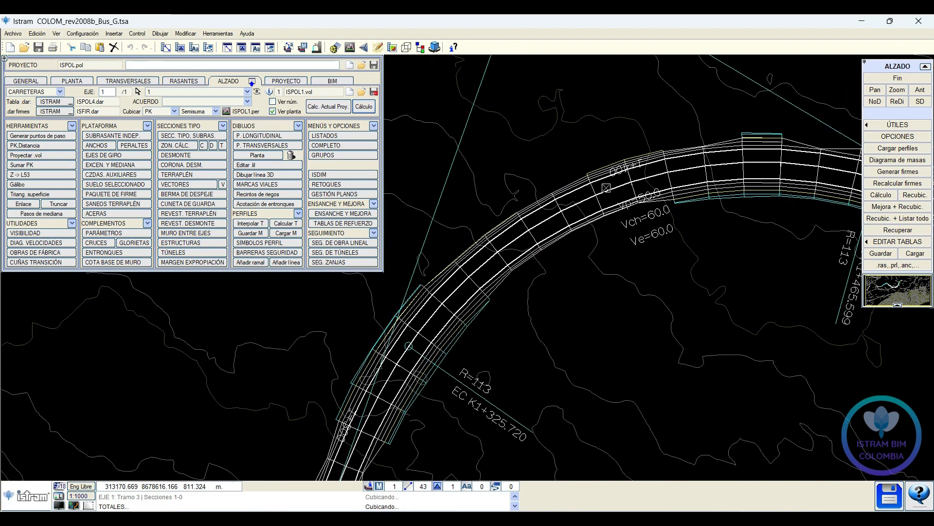
pyautogui.scroll(-4, 652, 177)
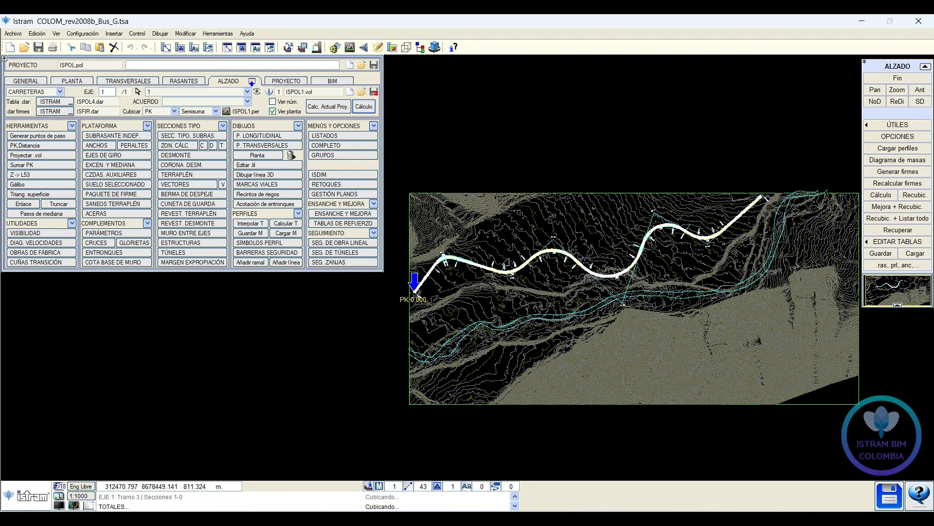
pyautogui.scroll(1, 448, 237)
pyautogui.scroll(3, 420, 269)
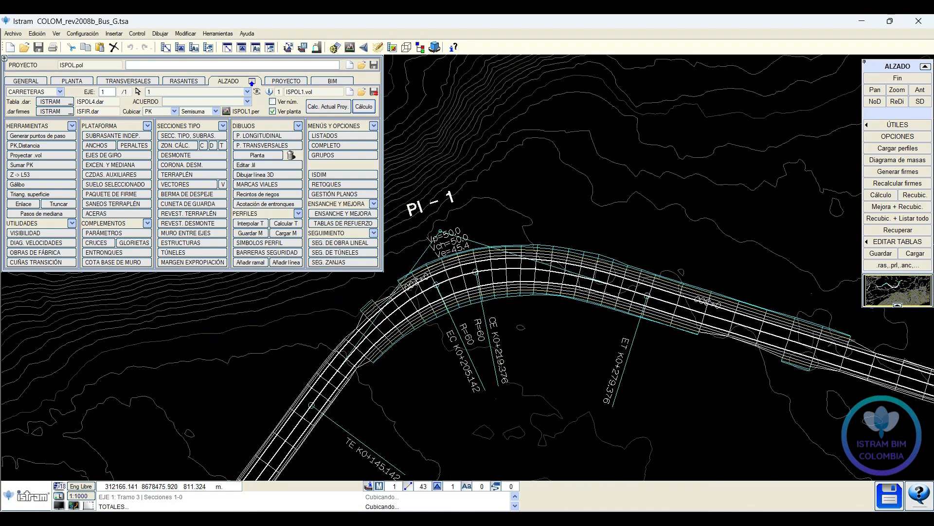
pyautogui.scroll(2, 421, 270)
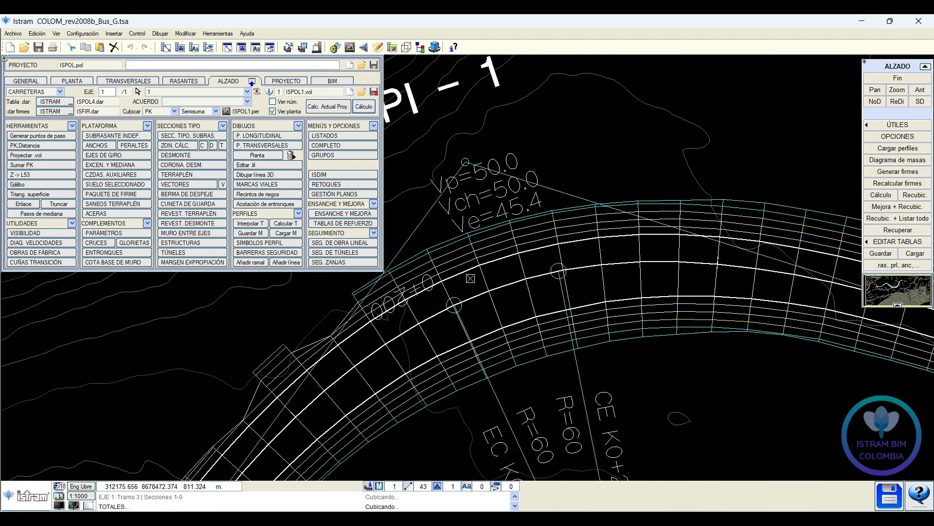
pyautogui.scroll(-1, 471, 278)
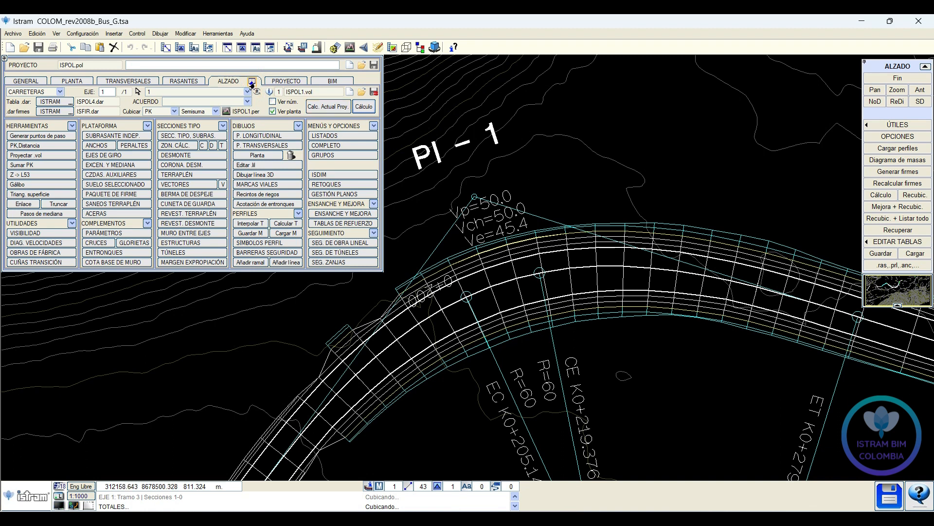
pyautogui.click(252, 82)
pyautogui.scroll(-1, 300, 161)
pyautogui.scroll(2, 450, 309)
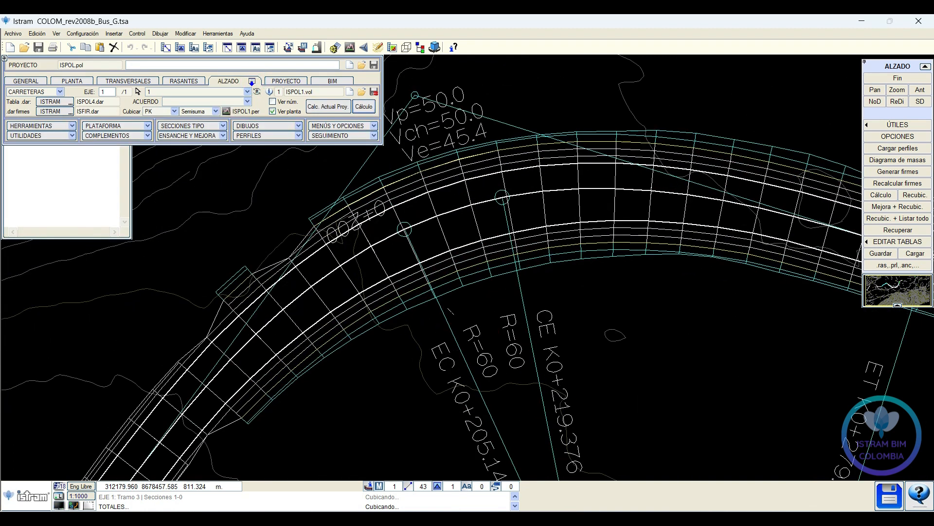
# Step: Display the real cross section of axis 1 and inspect it along the PI-1 curve near PK 211
pyautogui.click(361, 384)
pyautogui.scroll(-1, 447, 353)
pyautogui.scroll(-1, 442, 347)
pyautogui.scroll(-2, 378, 447)
pyautogui.scroll(2, 350, 459)
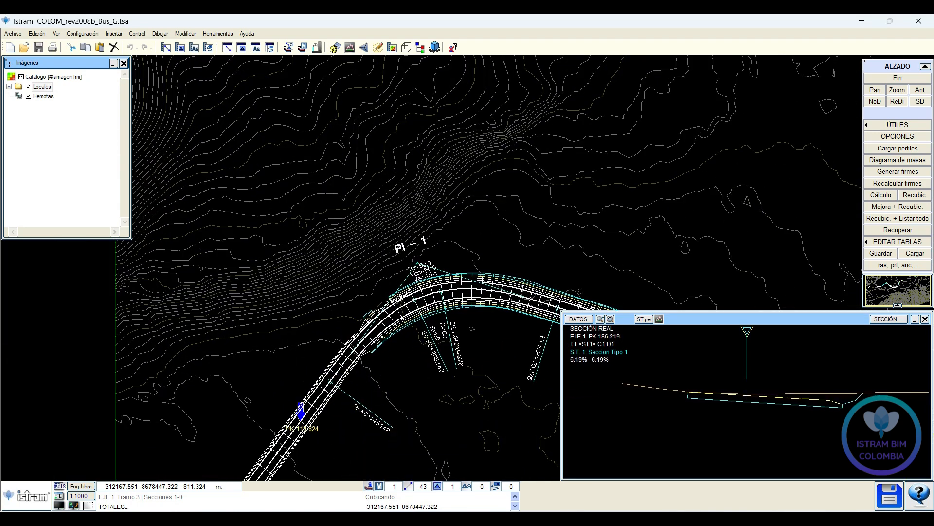
pyautogui.scroll(3, 438, 336)
pyautogui.rightClick(435, 323)
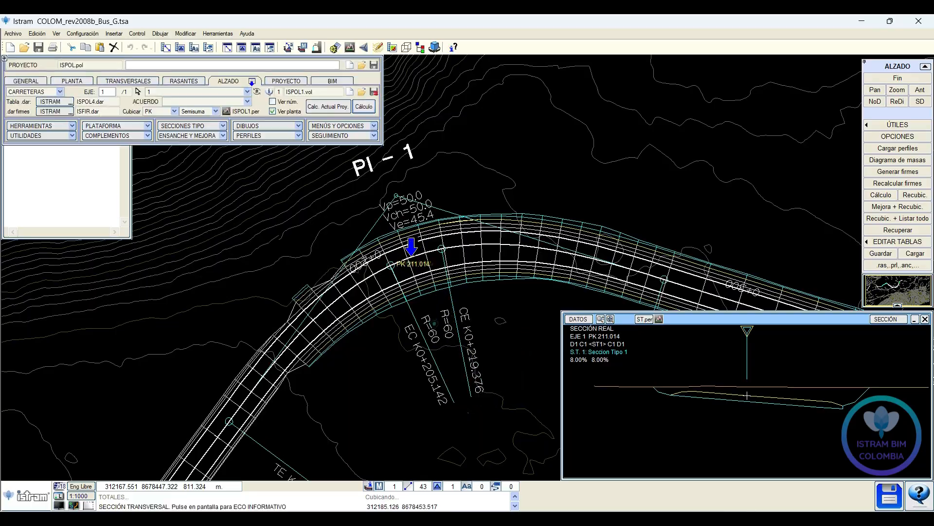